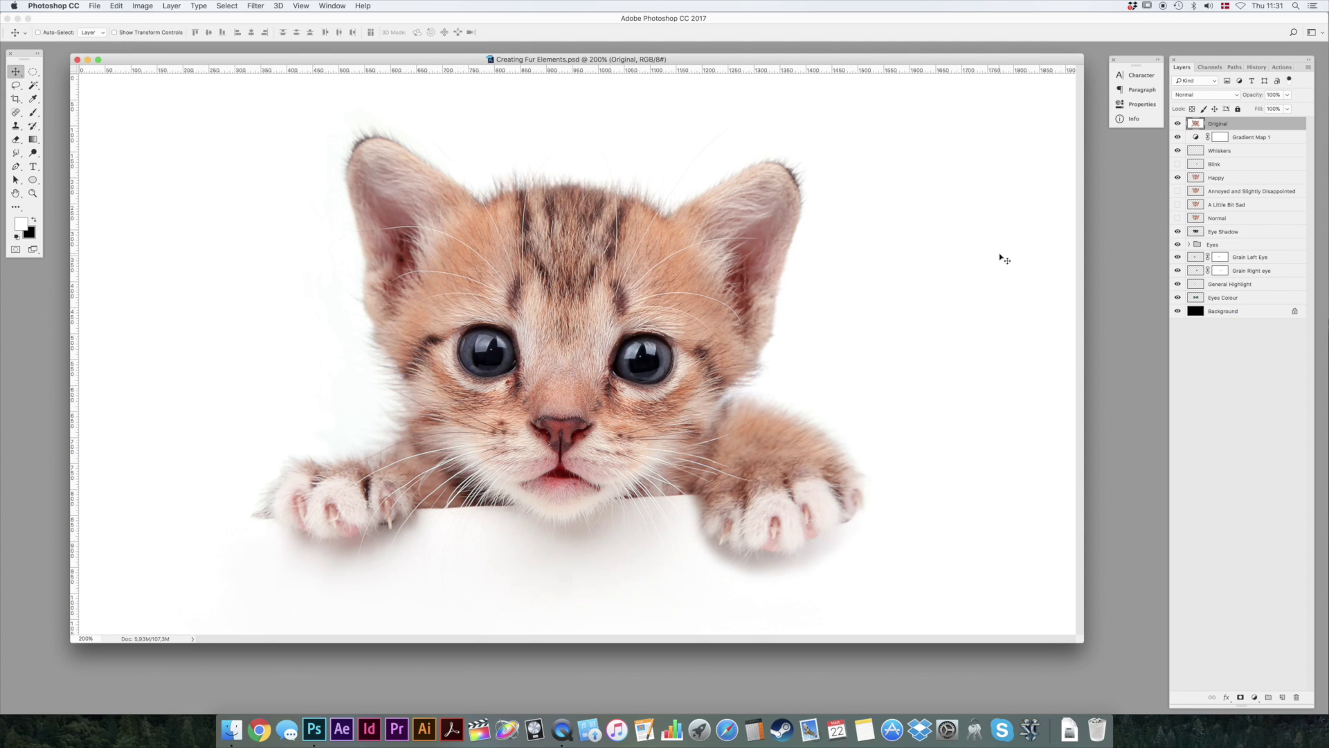
Compare the image with the Original layer hidden and shown, and delete all layers from Gradient Map 1 down to Eyes Colour.
click(1178, 123)
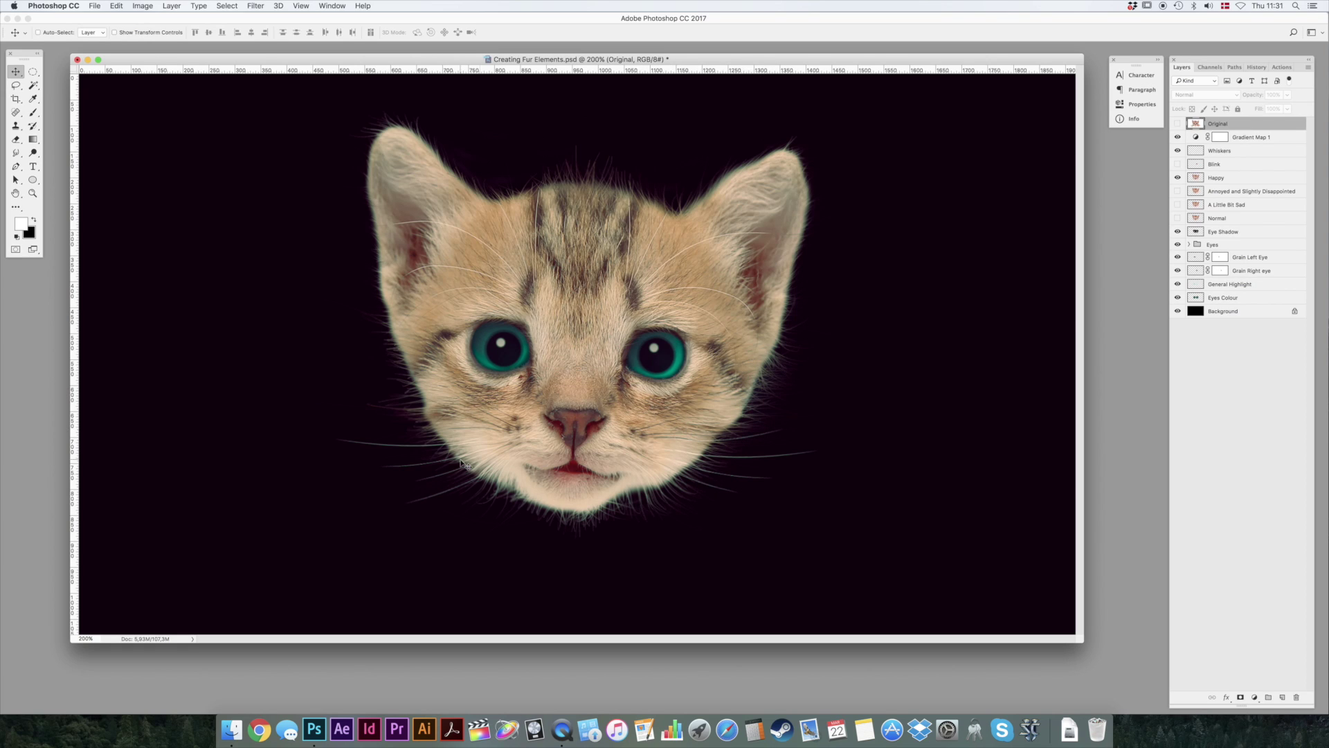
click(1178, 123)
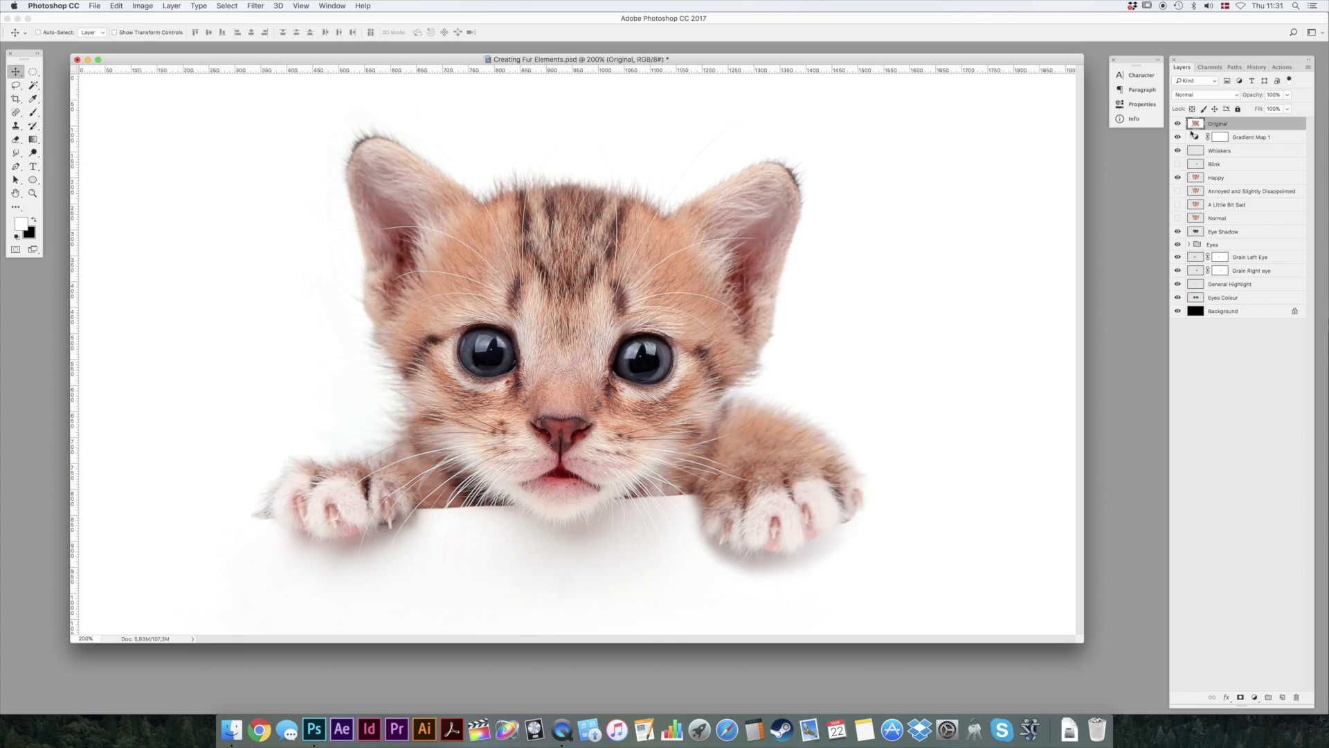
click(1263, 137)
shift+click(1258, 300)
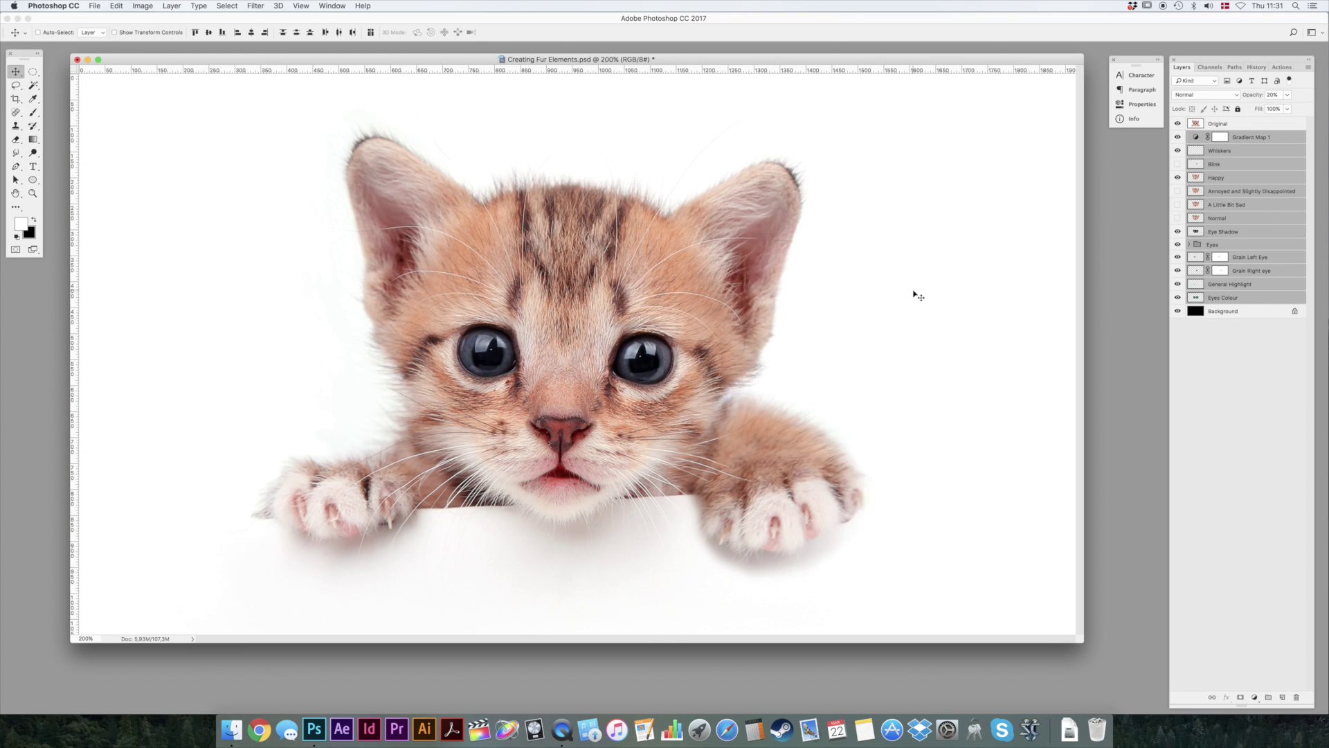
key(Delete)
key(alt+bracketright)
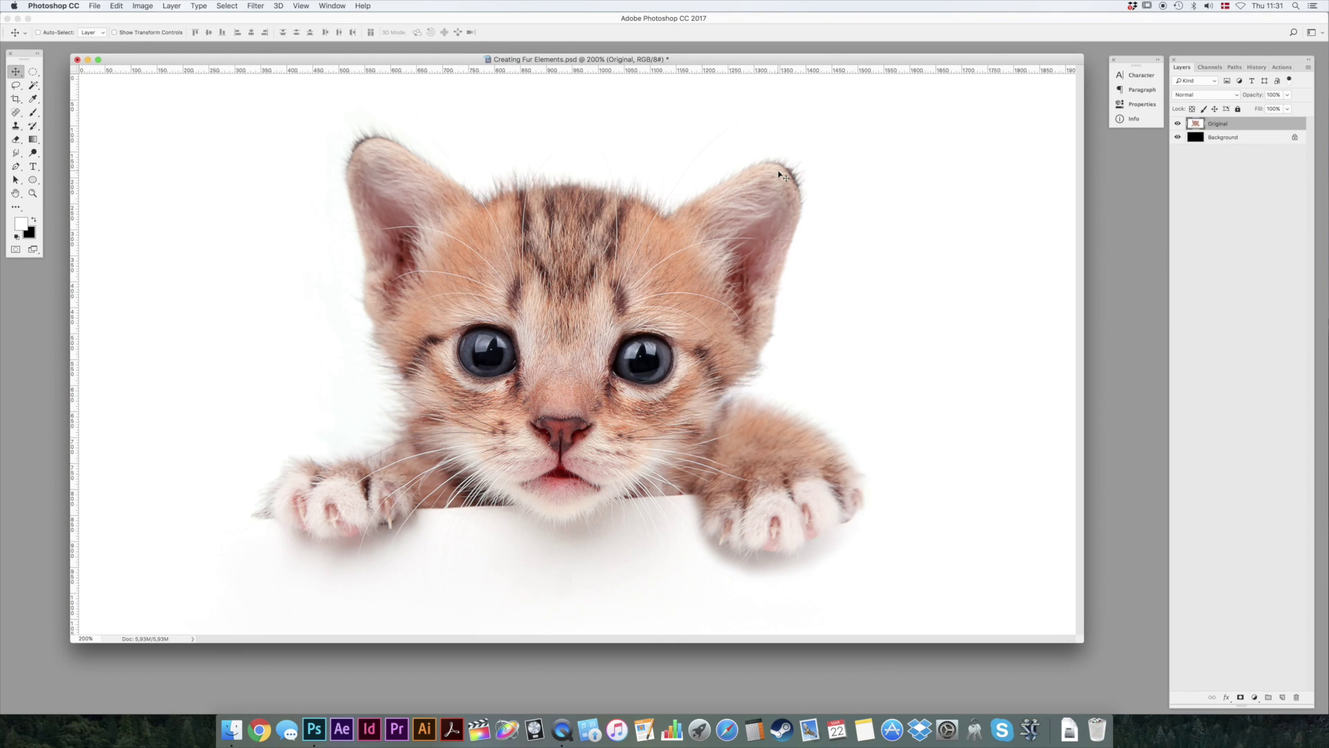
Duplicate the Original layer, rename the copy Isolated, and hide the Original layer.
key(super+j)
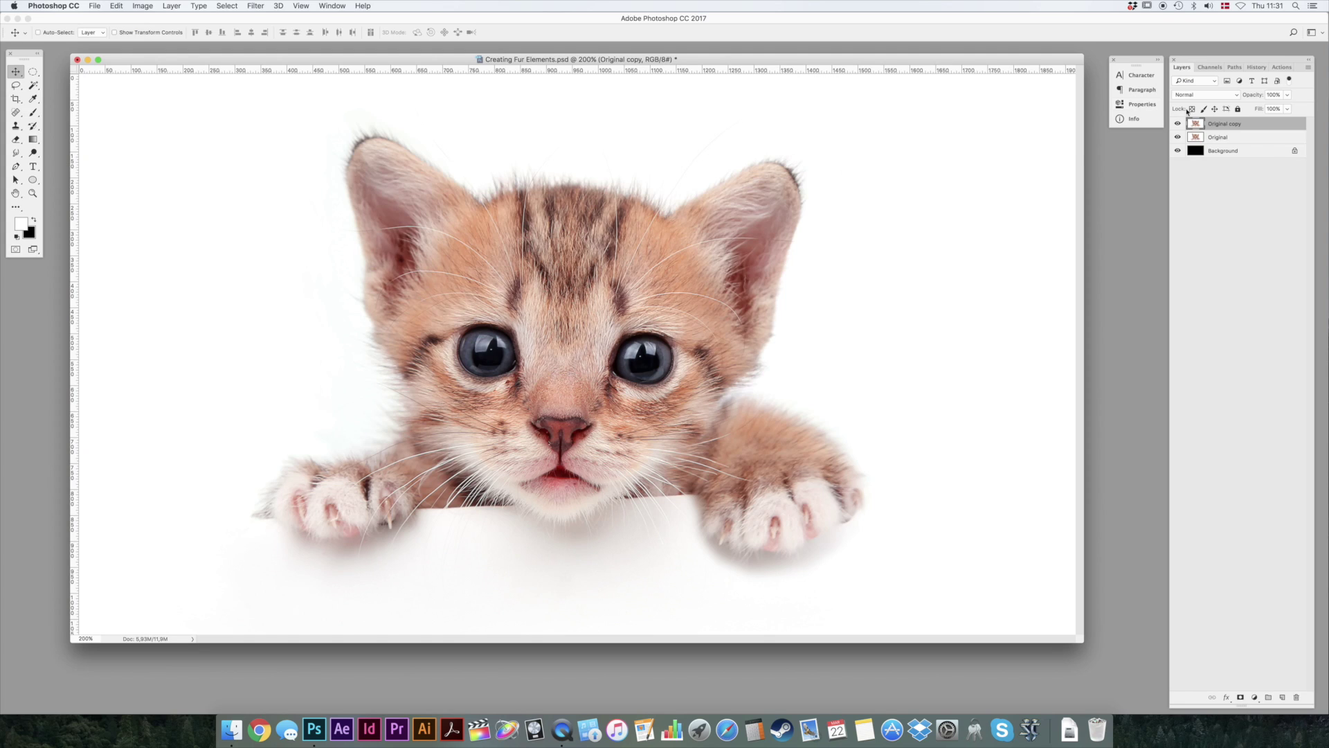
double_click(1221, 124)
text(B)
key(Return)
click(1177, 137)
Set up the Eraser with a small soft round tip, 0% hardness and 100% opacity.
key(e)
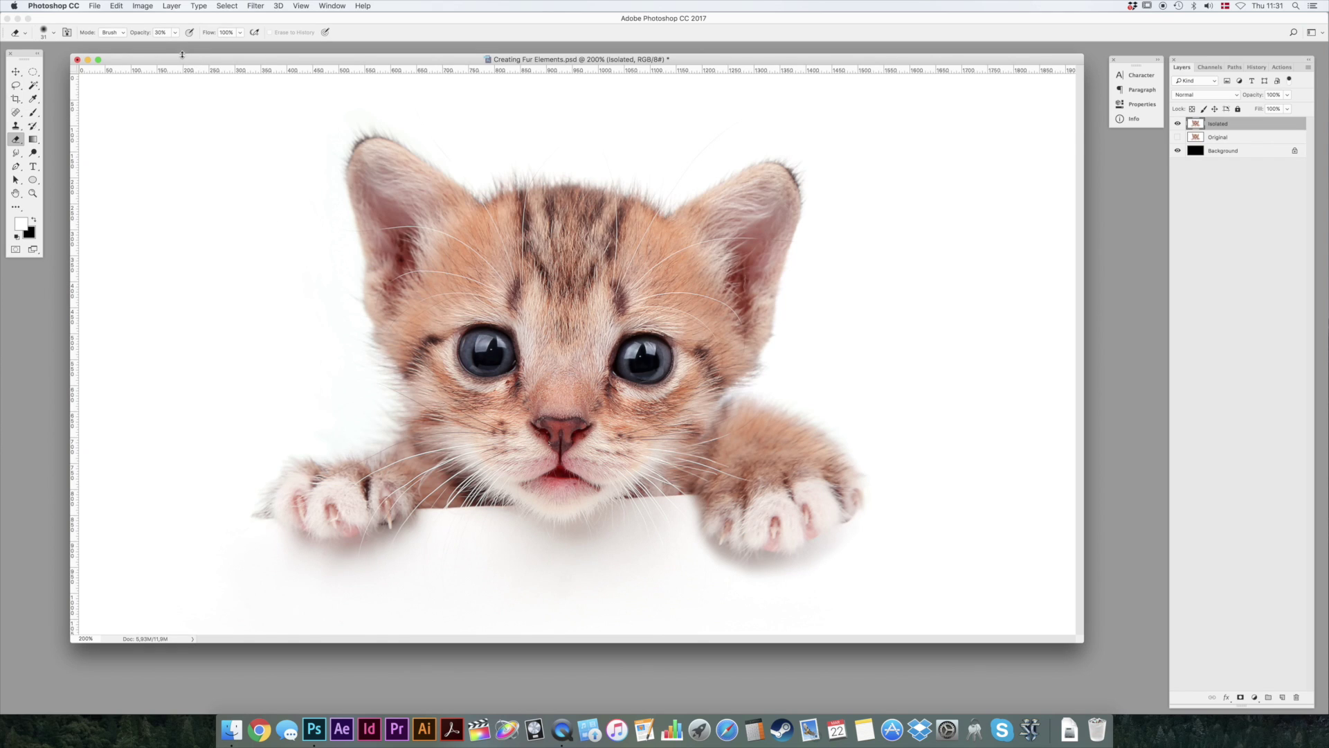
key(0)
key(0)
right_click(236, 157)
click(301, 182)
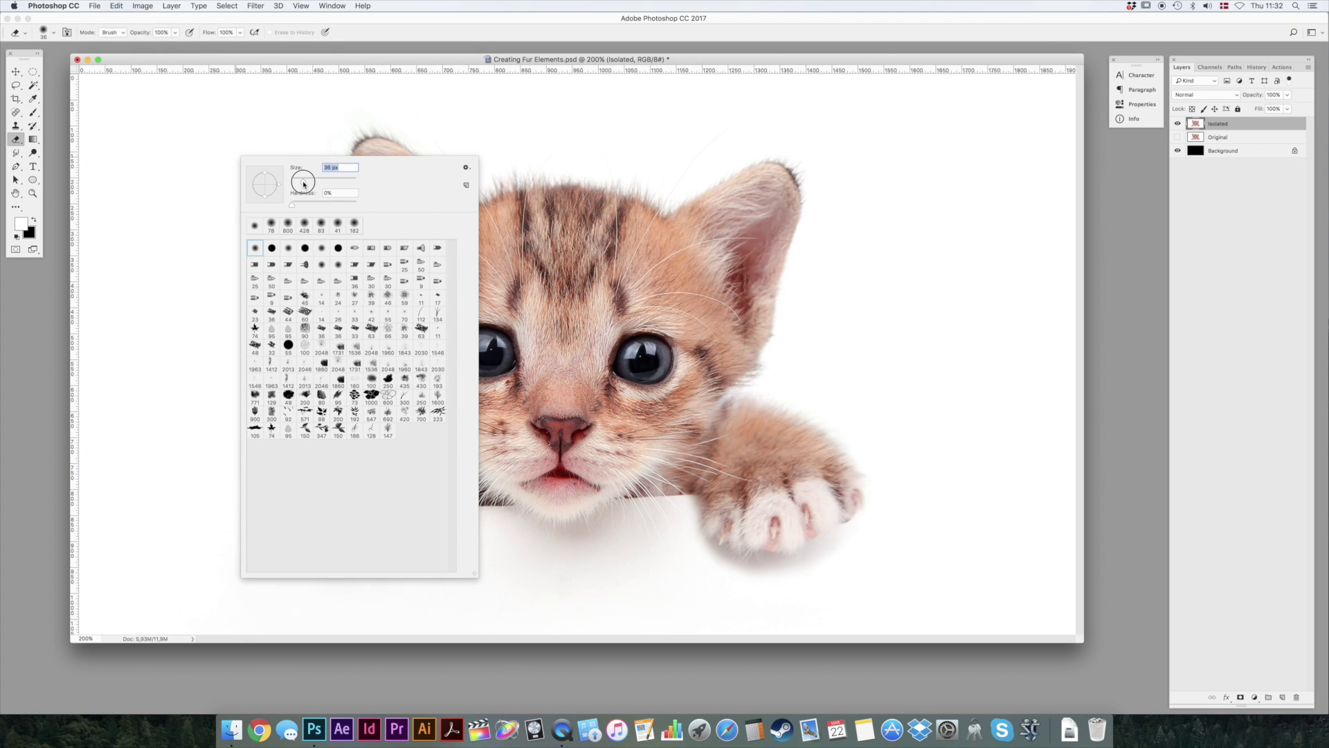
key(Return)
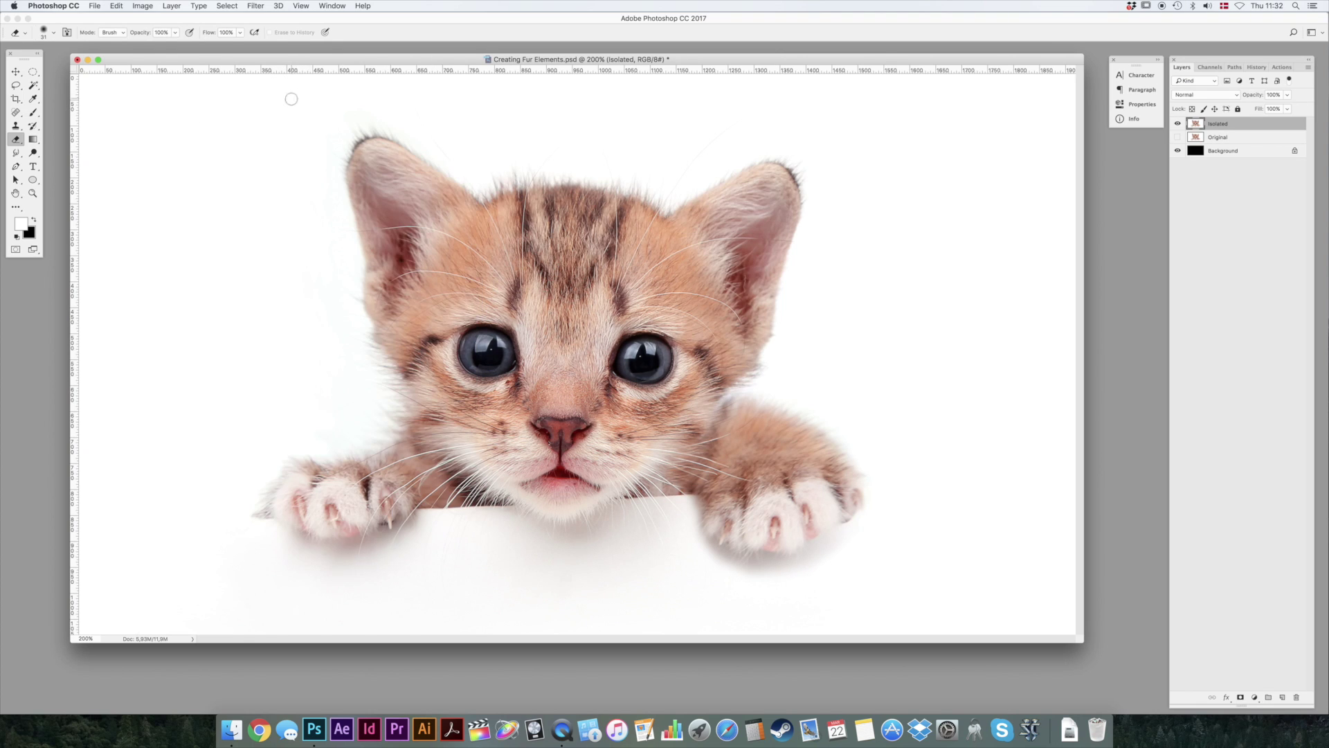
Erase along the outline of the ears and the top of the head, and lasso and delete the white background above.
drag(298, 100, 185, 264)
mouse_move(224, 311)
mouse_down()
mouse_move(344, 352)
mouse_move(364, 334)
mouse_move(342, 183)
mouse_move(362, 133)
mouse_move(344, 158)
mouse_move(362, 135)
mouse_move(387, 136)
mouse_move(480, 199)
mouse_move(579, 183)
mouse_move(666, 212)
mouse_move(773, 160)
mouse_move(808, 195)
mouse_move(792, 295)
mouse_move(916, 214)
mouse_move(834, 34)
mouse_move(329, 60)
mouse_move(240, 99)
mouse_move(187, 173)
mouse_move(189, 204)
mouse_up()
key(l)
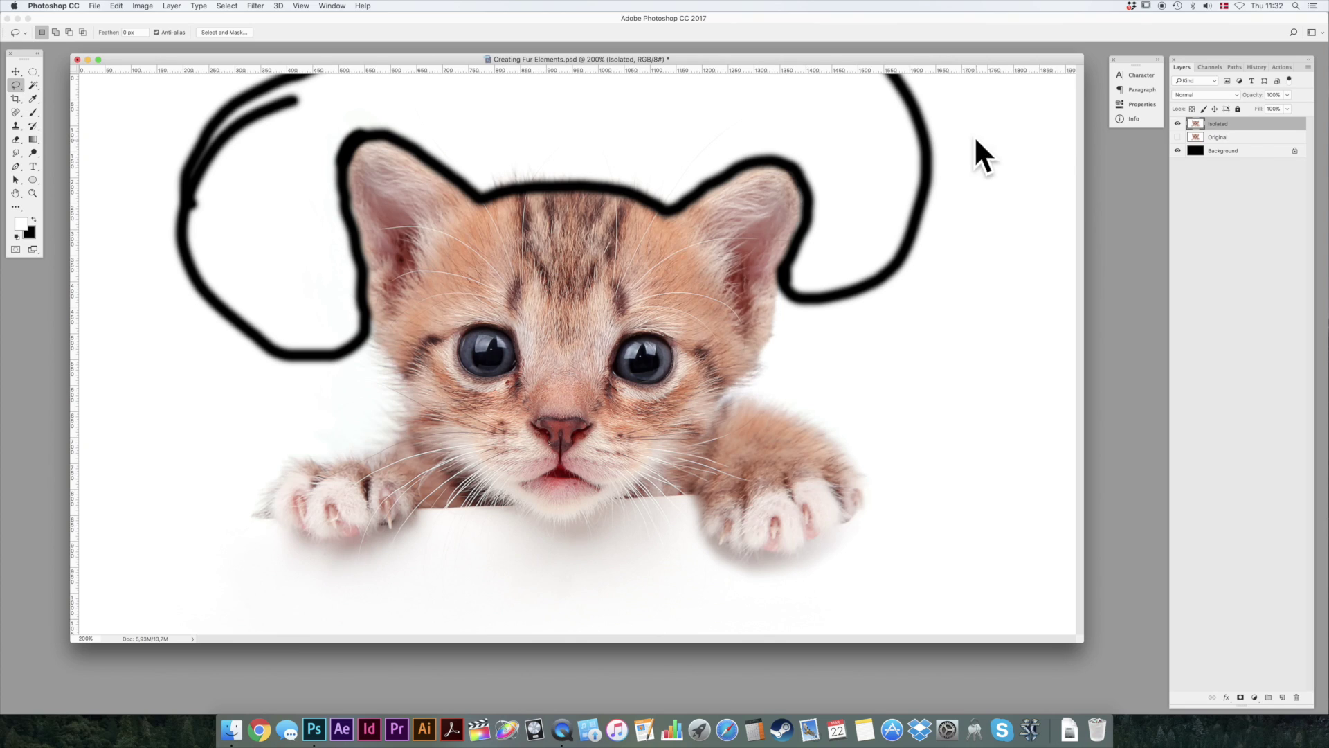
mouse_move(971, 133)
mouse_down()
mouse_move(912, 285)
mouse_move(793, 295)
mouse_move(807, 218)
mouse_move(788, 167)
mouse_move(746, 162)
mouse_move(668, 206)
mouse_move(592, 183)
mouse_move(491, 197)
mouse_move(371, 134)
mouse_move(344, 160)
mouse_move(357, 295)
mouse_move(220, 223)
mouse_move(568, 72)
mouse_move(1023, 139)
mouse_up()
key(super+BackSpace)
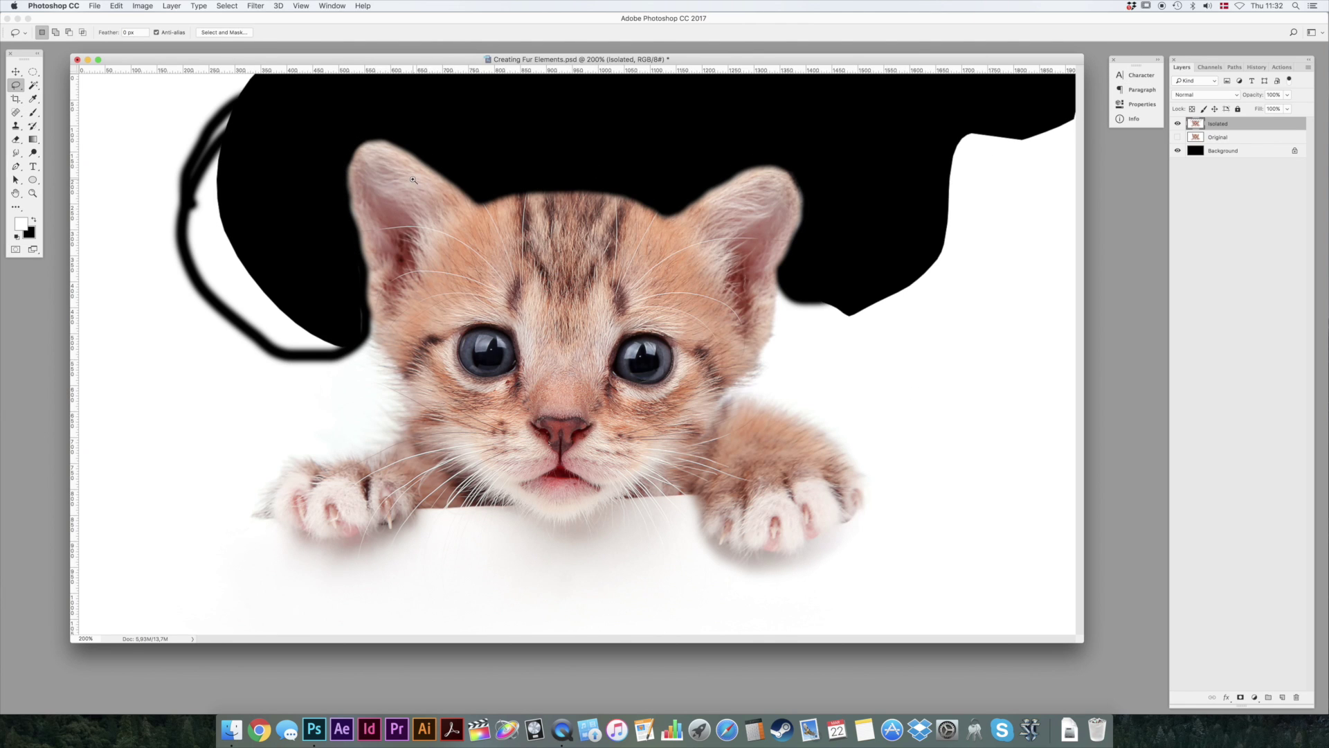
Use the Smudge tool to pull short fur hairs outward along the upper edge and tip of the image's left ear.
scroll(460, 187, up, 3)
drag(528, 133, 505, 178)
key(e)
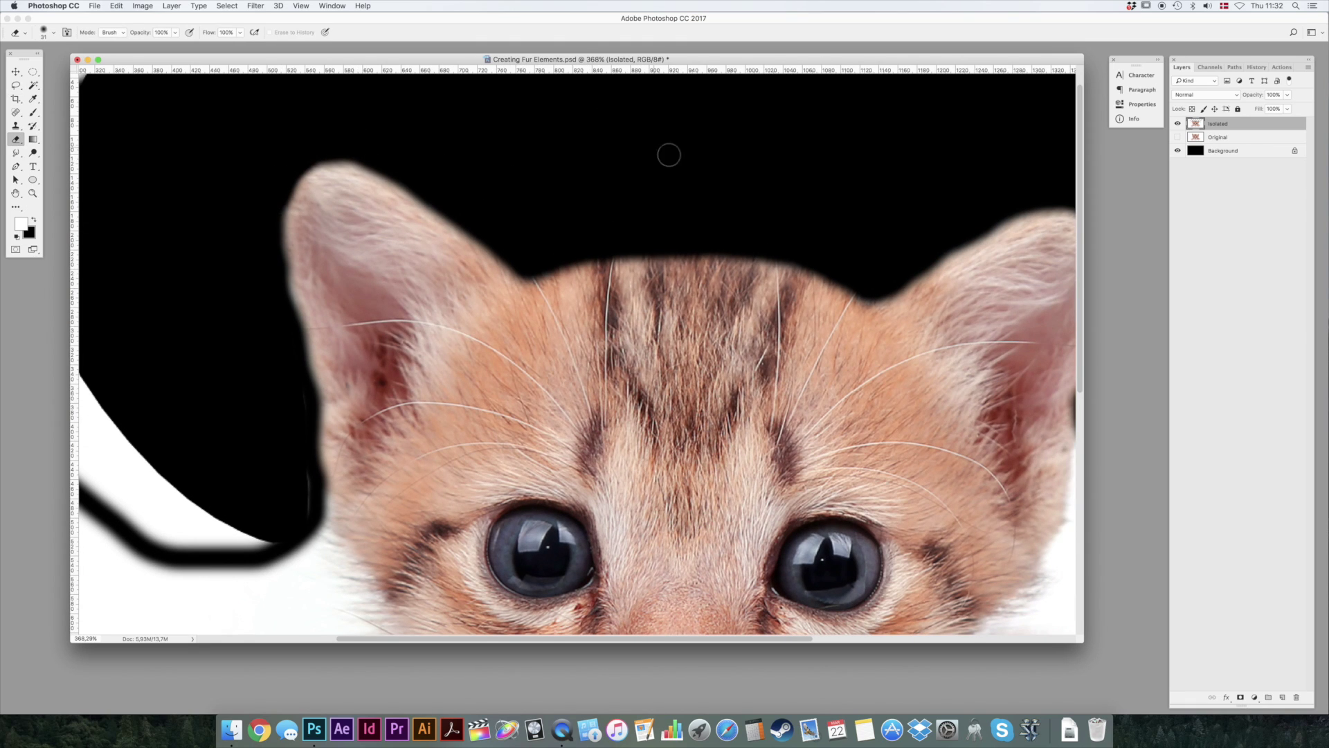
scroll(809, 200, right, 5)
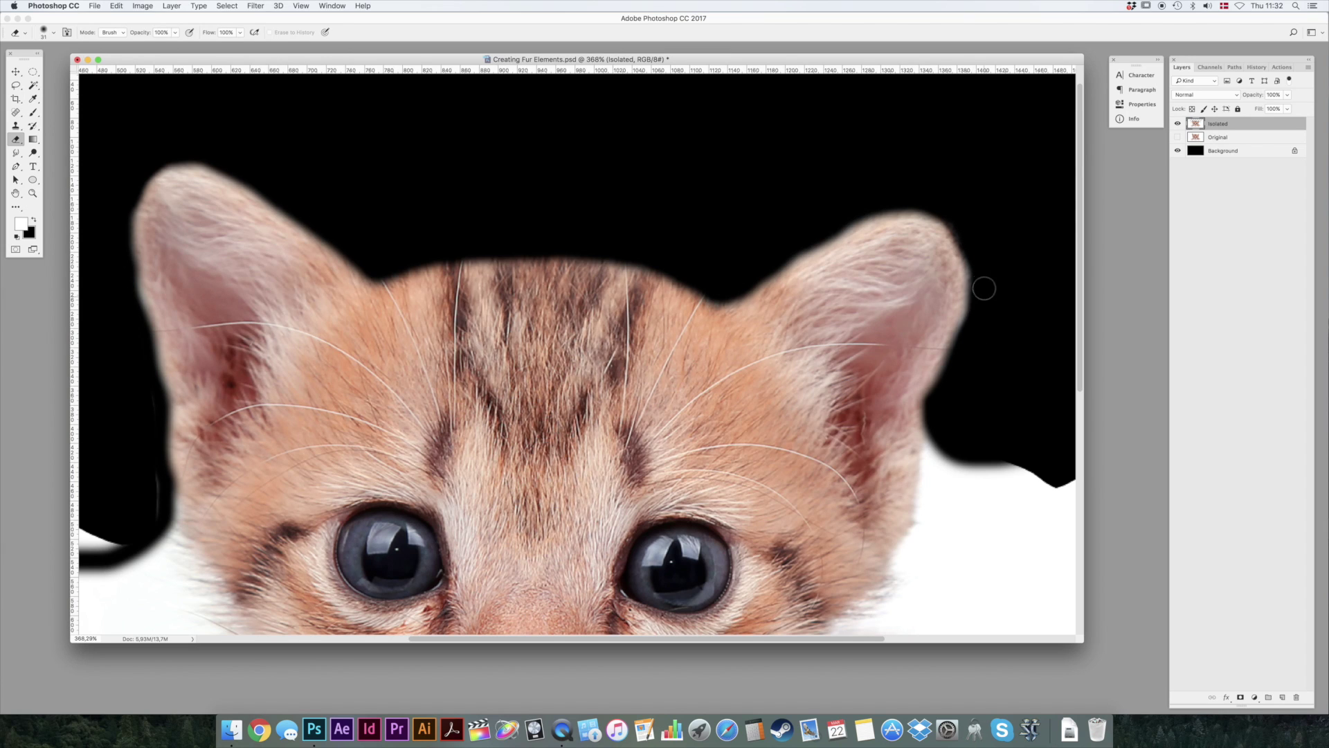
drag(426, 364, 481, 350)
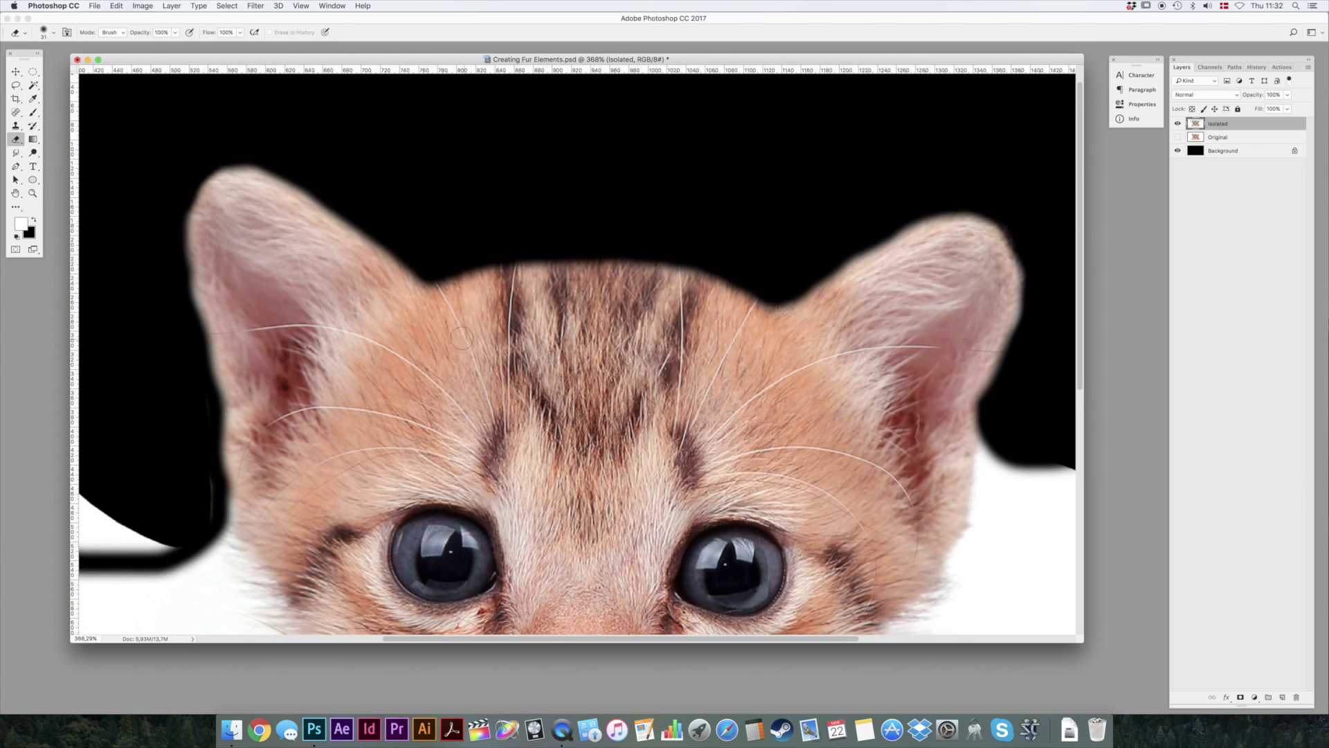
click(14, 153)
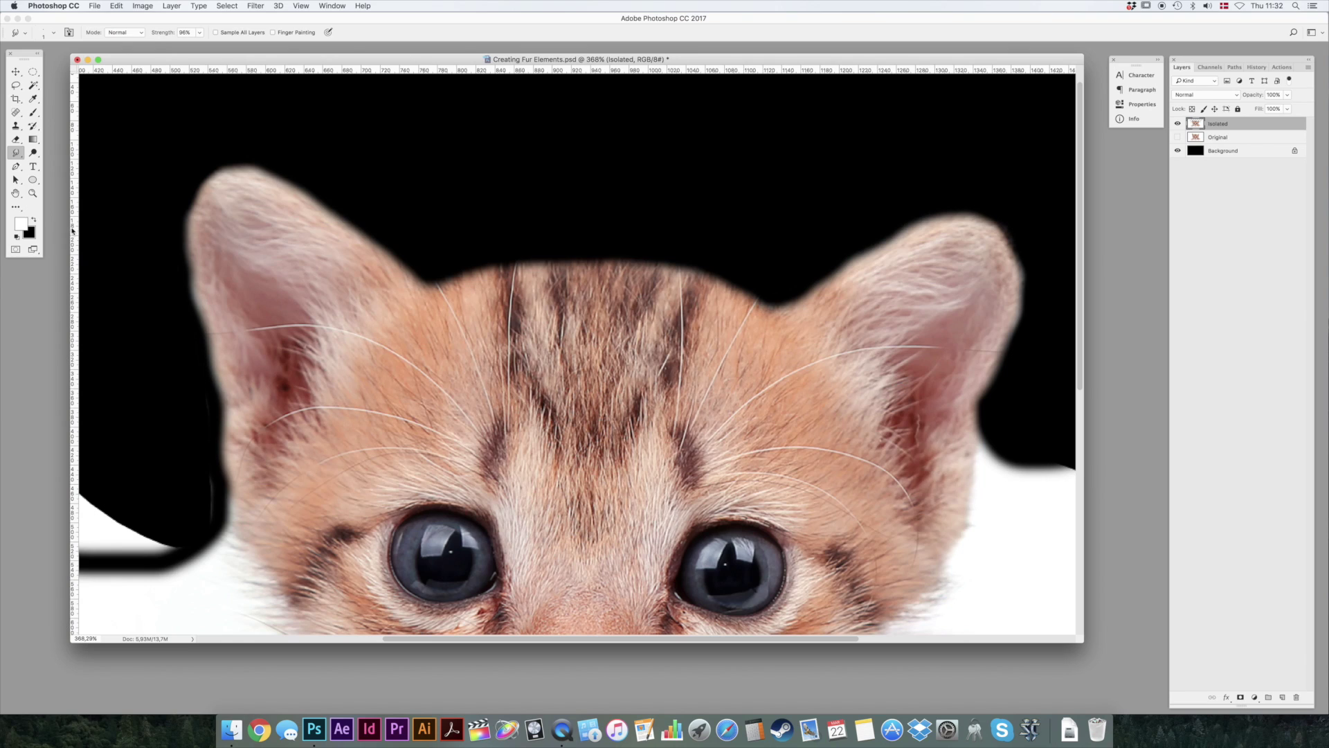
click(12, 156)
drag(374, 256, 345, 214)
drag(225, 172, 218, 158)
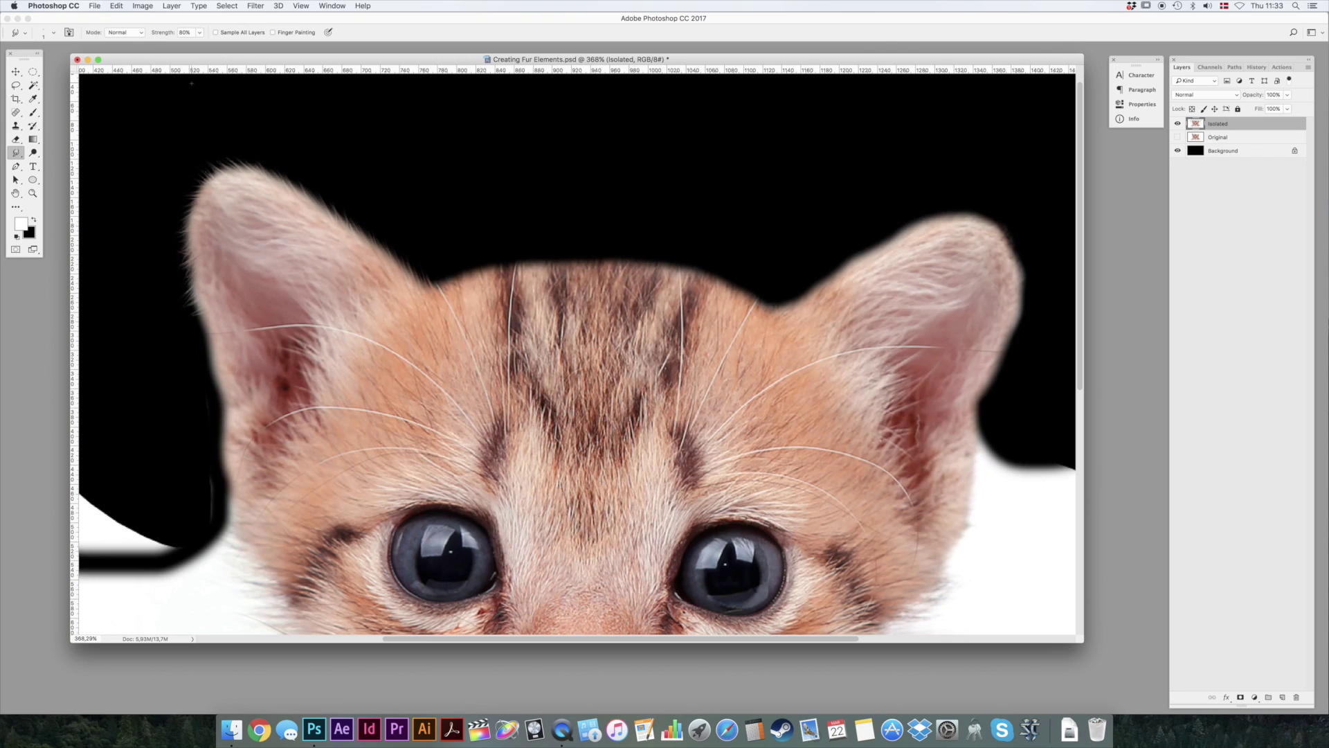
mouse_move(274, 191)
mouse_down()
mouse_move(249, 156)
mouse_move(223, 149)
mouse_move(254, 157)
mouse_up()
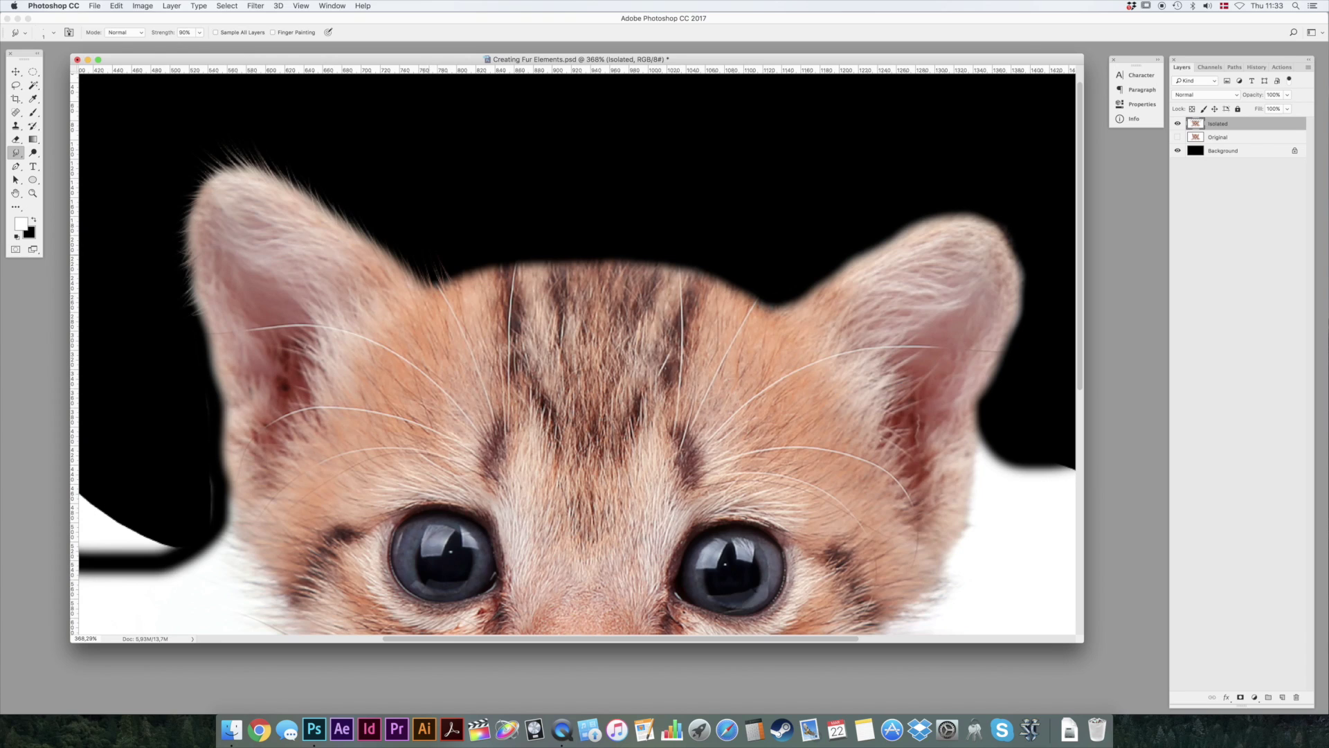
Smudge short hairs upward where the left ear meets the top of the head.
drag(438, 292, 428, 272)
drag(425, 287, 402, 252)
drag(463, 282, 458, 260)
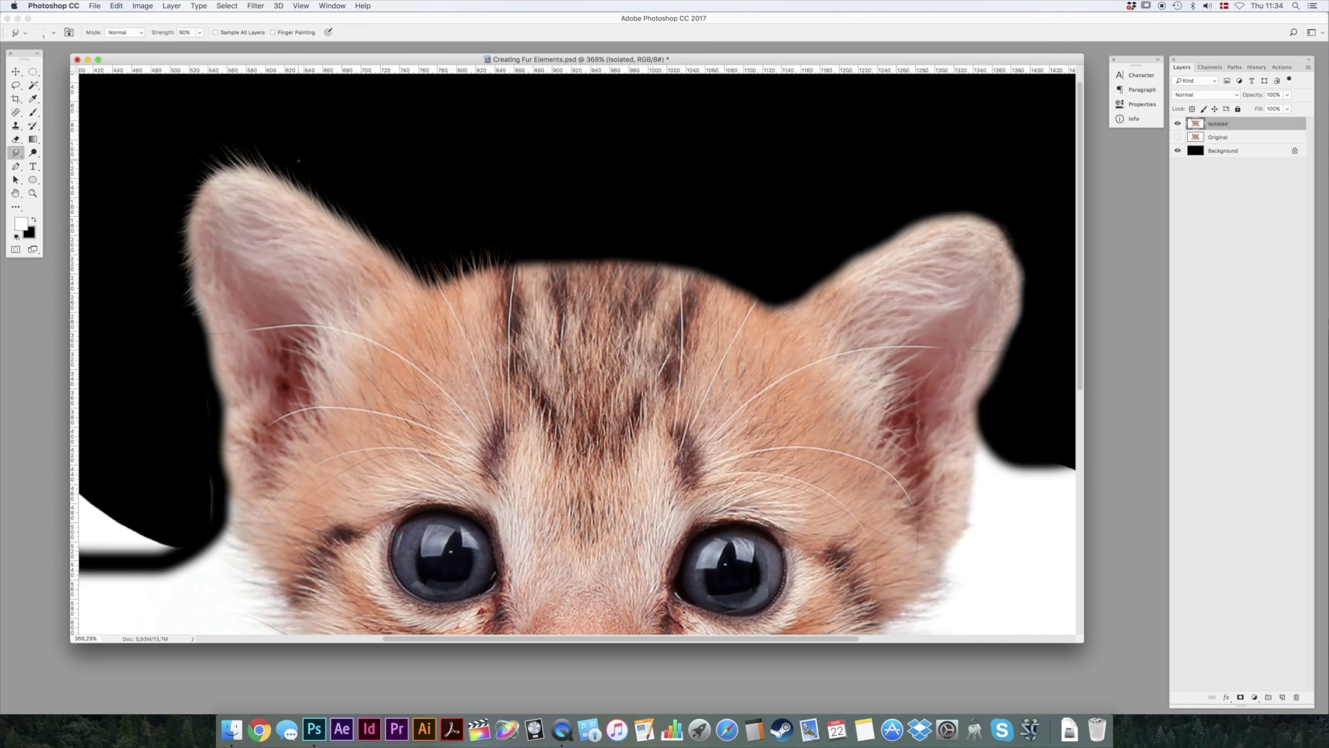
Smudge several longer stray hairs up and outward from the tip of the left ear.
drag(271, 171, 234, 132)
drag(269, 182, 218, 130)
drag(261, 186, 201, 134)
drag(279, 191, 198, 128)
drag(243, 182, 197, 149)
Smudge long thin hairs upward from the notch between the left ear and the forehead.
drag(431, 291, 431, 233)
drag(425, 288, 409, 233)
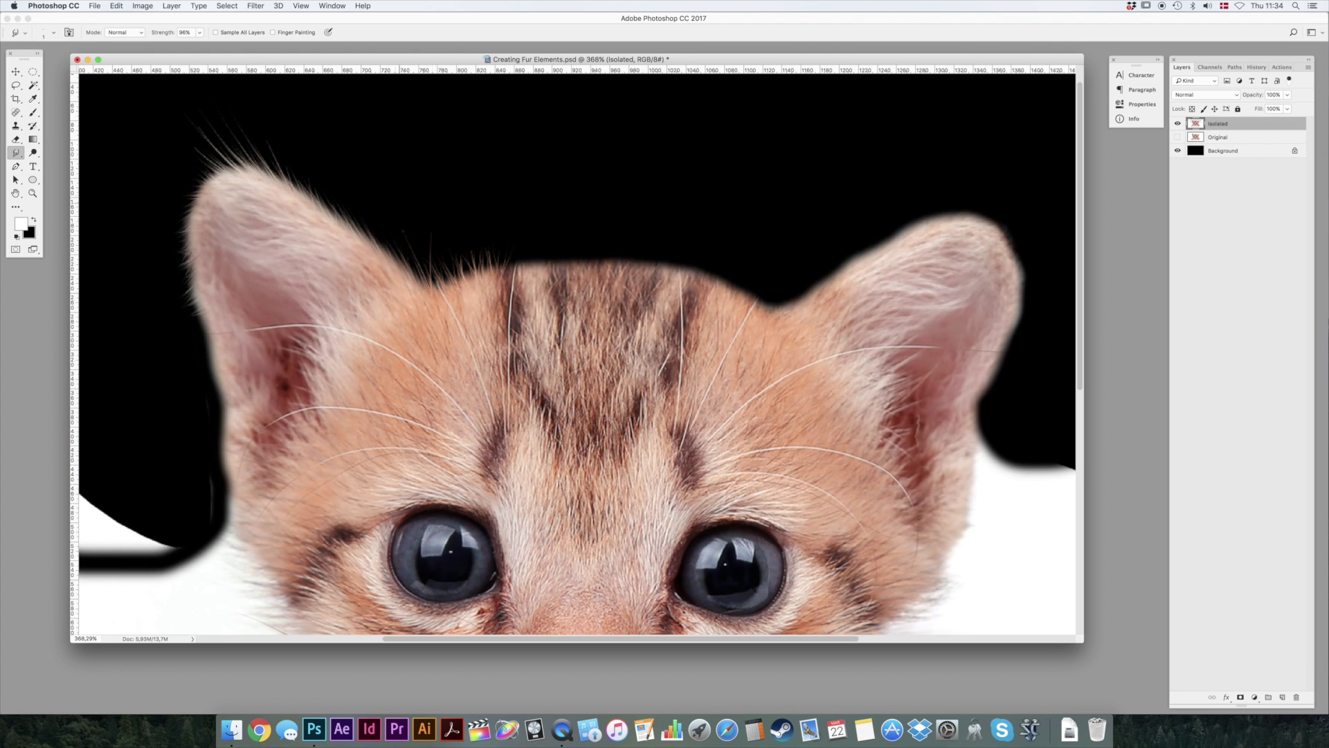
drag(418, 286, 397, 235)
Smudge fur hairs outward along the top of the head as far as the base of the right ear.
drag(525, 270, 512, 255)
drag(654, 272, 681, 255)
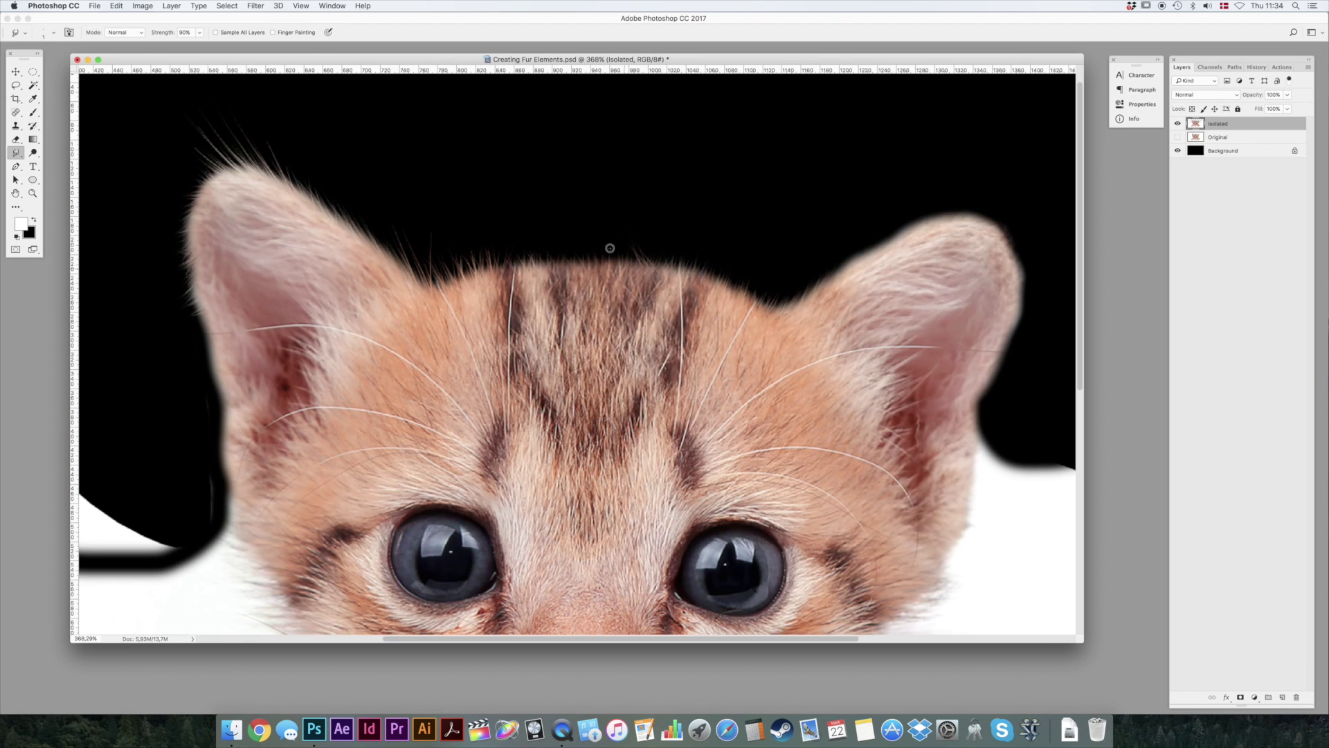
mouse_move(618, 270)
mouse_down()
mouse_move(611, 253)
mouse_move(560, 237)
mouse_move(597, 224)
mouse_up()
mouse_move(650, 266)
mouse_down()
mouse_move(631, 218)
mouse_move(622, 243)
mouse_move(549, 236)
mouse_move(597, 237)
mouse_up()
mouse_move(680, 266)
mouse_down()
mouse_move(667, 226)
mouse_move(688, 245)
mouse_move(659, 247)
mouse_move(671, 257)
mouse_up()
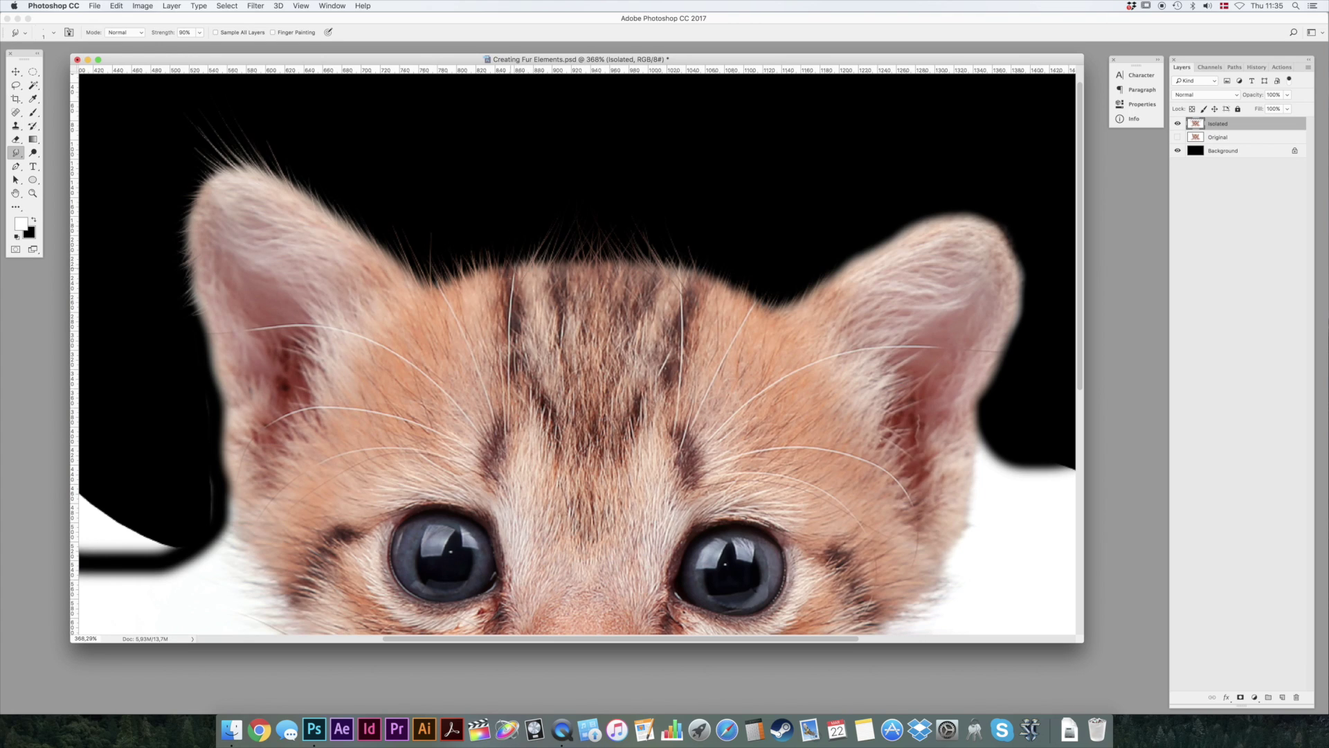
drag(486, 272, 484, 251)
mouse_move(722, 280)
mouse_down()
mouse_move(744, 268)
mouse_move(761, 287)
mouse_up()
drag(764, 307, 778, 285)
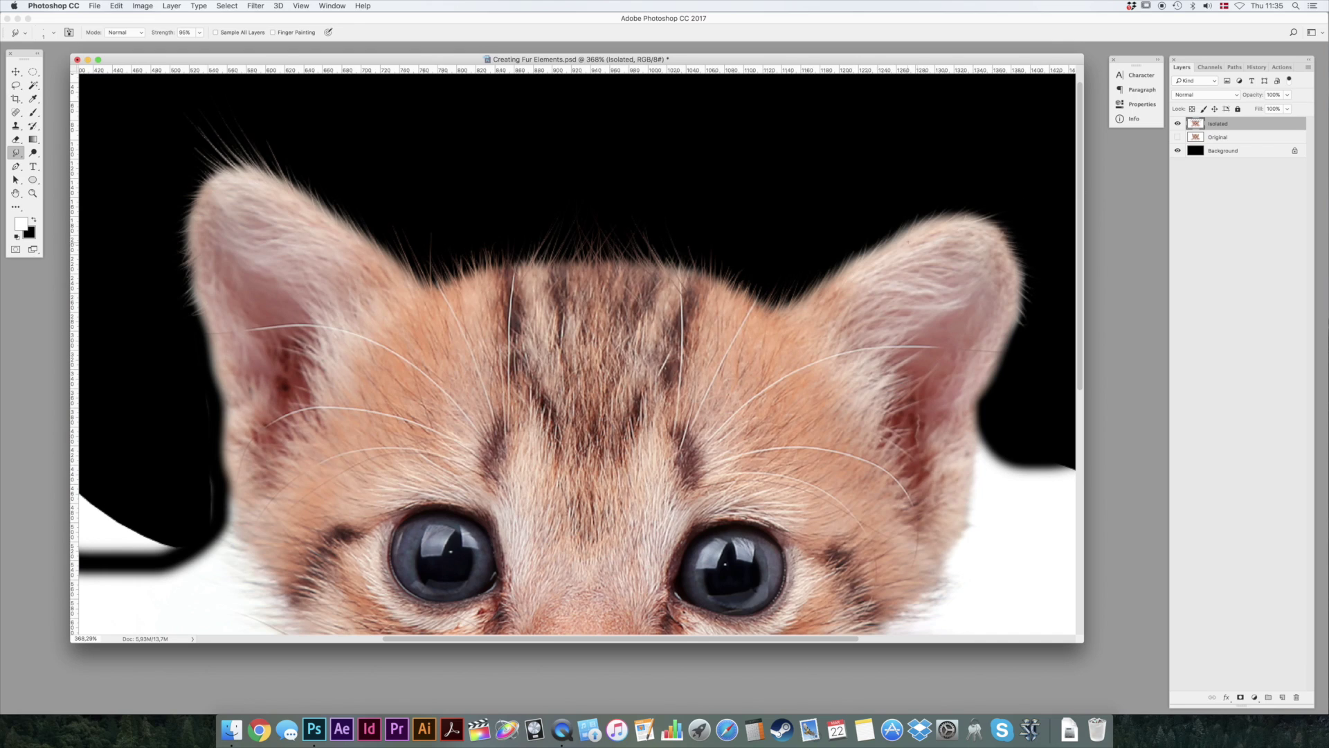
Smudge long hairs from the top of the right ear, and step back and forward five strokes to compare the edge.
drag(922, 223, 947, 180)
drag(928, 225, 992, 176)
key(alt+super+z)
key(alt+super+z)
key(alt+super+z)
key(alt+super+z)
key(alt+super+z)
key(shift+super+z)
key(shift+super+z)
key(shift+super+z)
key(shift+super+z)
key(shift+super+z)
Smudge more stray hairs along the upper edge and tip of the right ear, undoing the overlong last stroke.
mouse_move(929, 222)
mouse_down()
mouse_move(1032, 181)
mouse_move(943, 202)
mouse_up()
mouse_move(897, 242)
mouse_down()
mouse_move(917, 207)
mouse_move(907, 213)
mouse_up()
drag(875, 264, 896, 219)
drag(959, 213, 988, 179)
drag(934, 218, 978, 152)
mouse_move(902, 237)
mouse_down()
mouse_move(909, 202)
mouse_move(1019, 203)
mouse_move(1010, 189)
mouse_move(1071, 186)
mouse_up()
key(super+z)
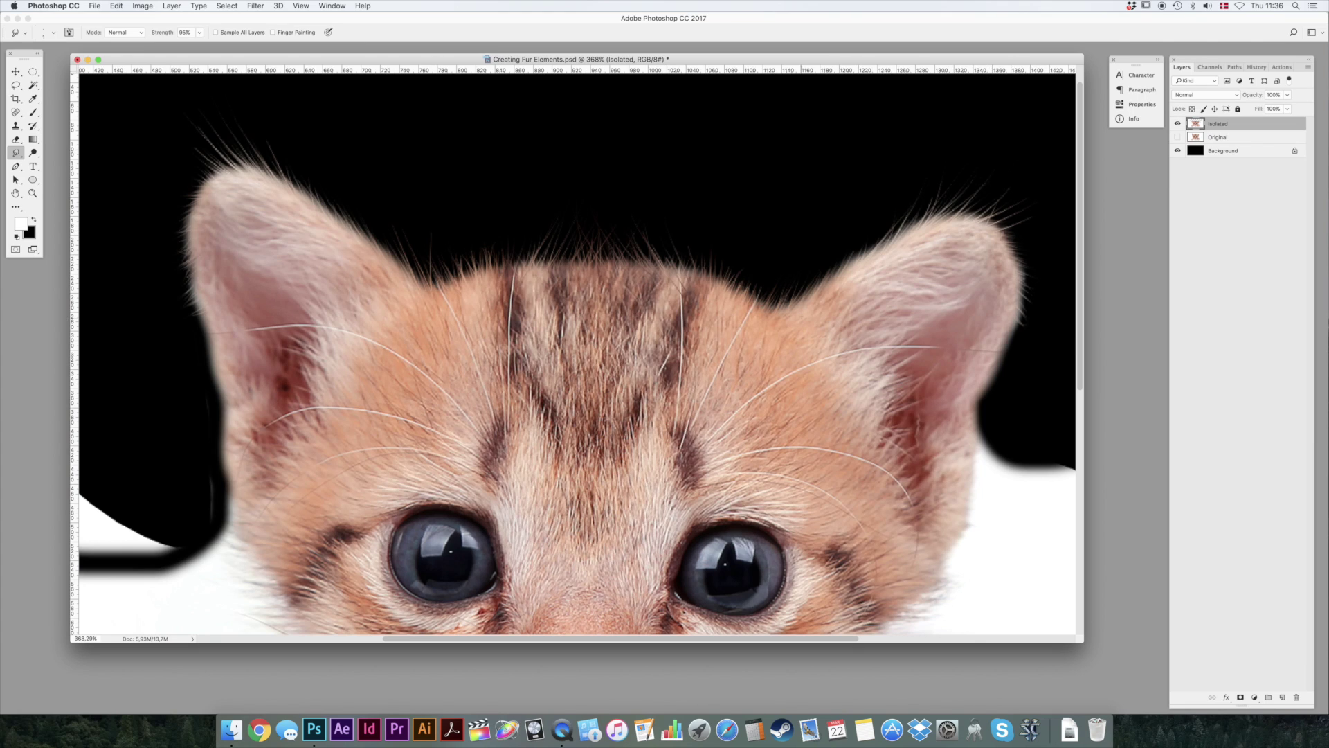
Smudge longer hairs upward in the notch between the head and the right ear.
mouse_move(787, 306)
mouse_down()
mouse_move(803, 270)
mouse_move(775, 283)
mouse_move(758, 264)
mouse_up()
mouse_move(777, 308)
mouse_down()
mouse_move(797, 274)
mouse_move(749, 269)
mouse_up()
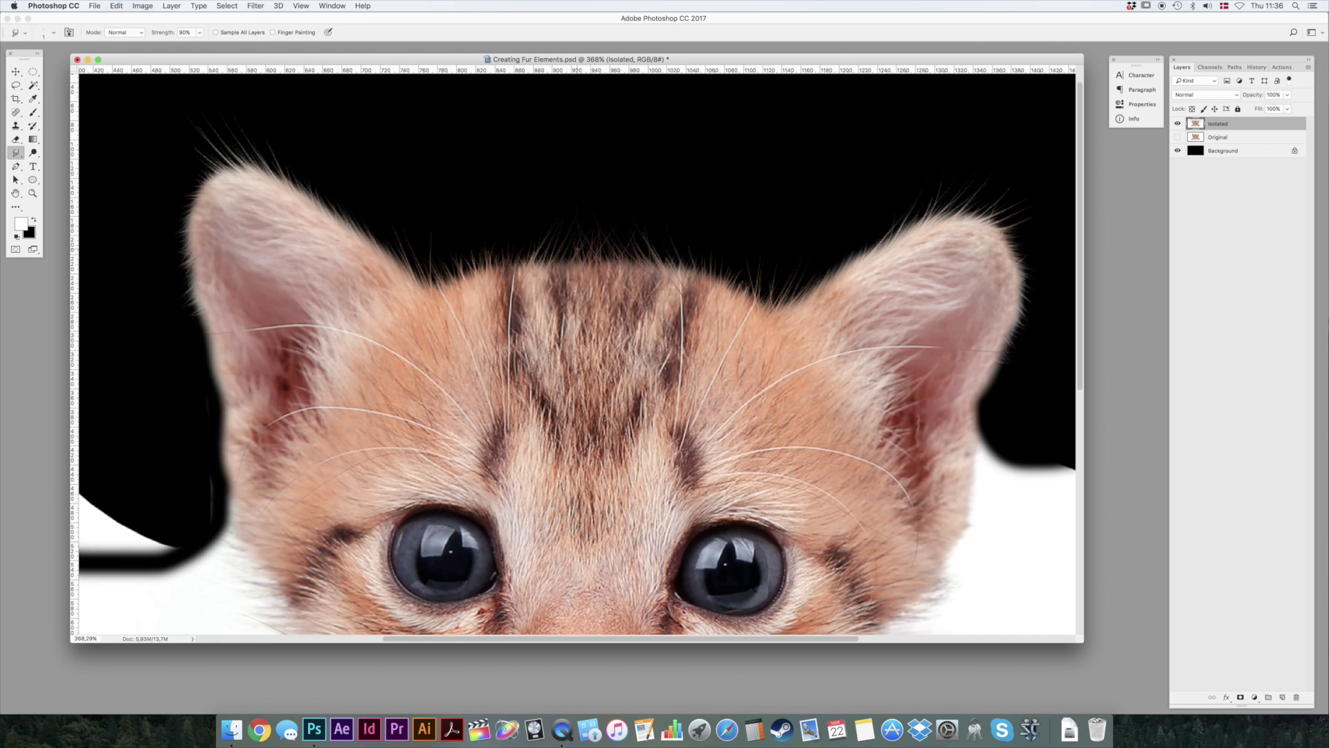
drag(712, 276, 712, 251)
drag(721, 287, 726, 256)
Choose the Blur tool for softening fur edges, and switch back to the Eraser to erase background beside the right ear.
scroll(508, 207, down, 3)
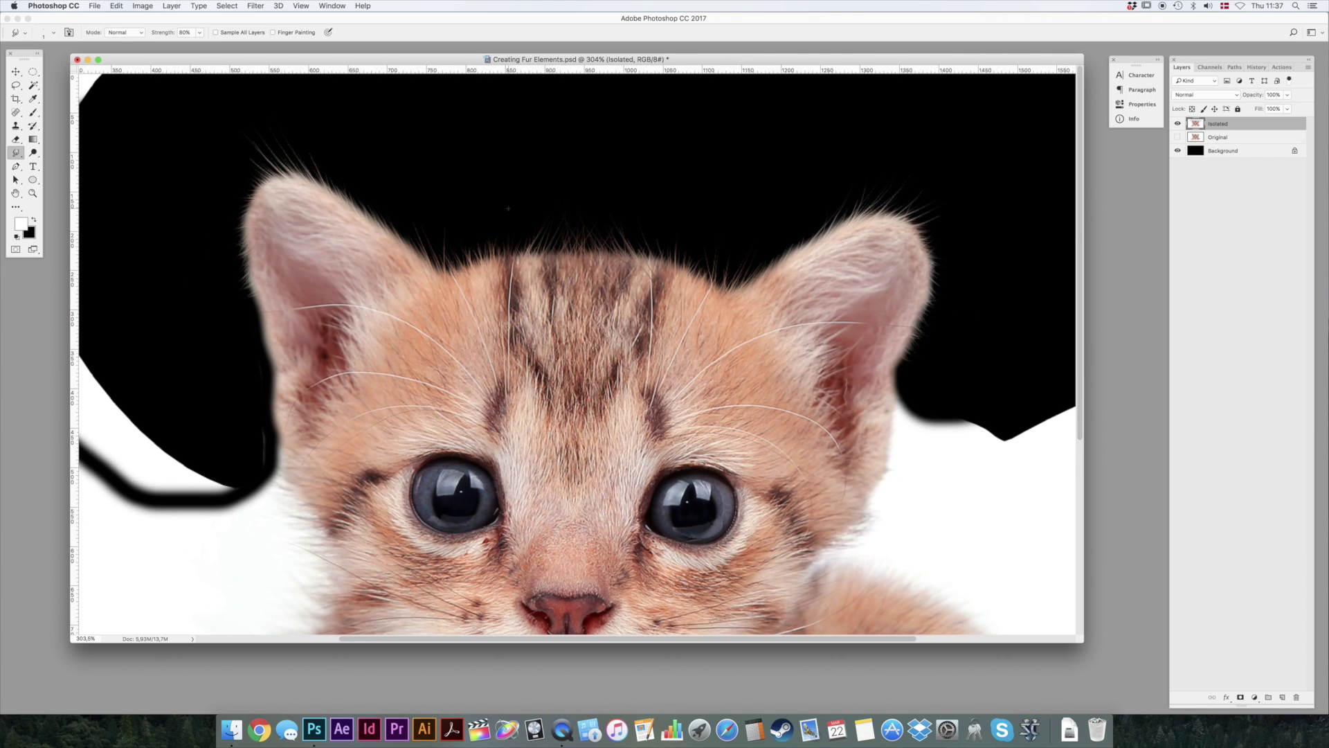
drag(730, 187, 668, 180)
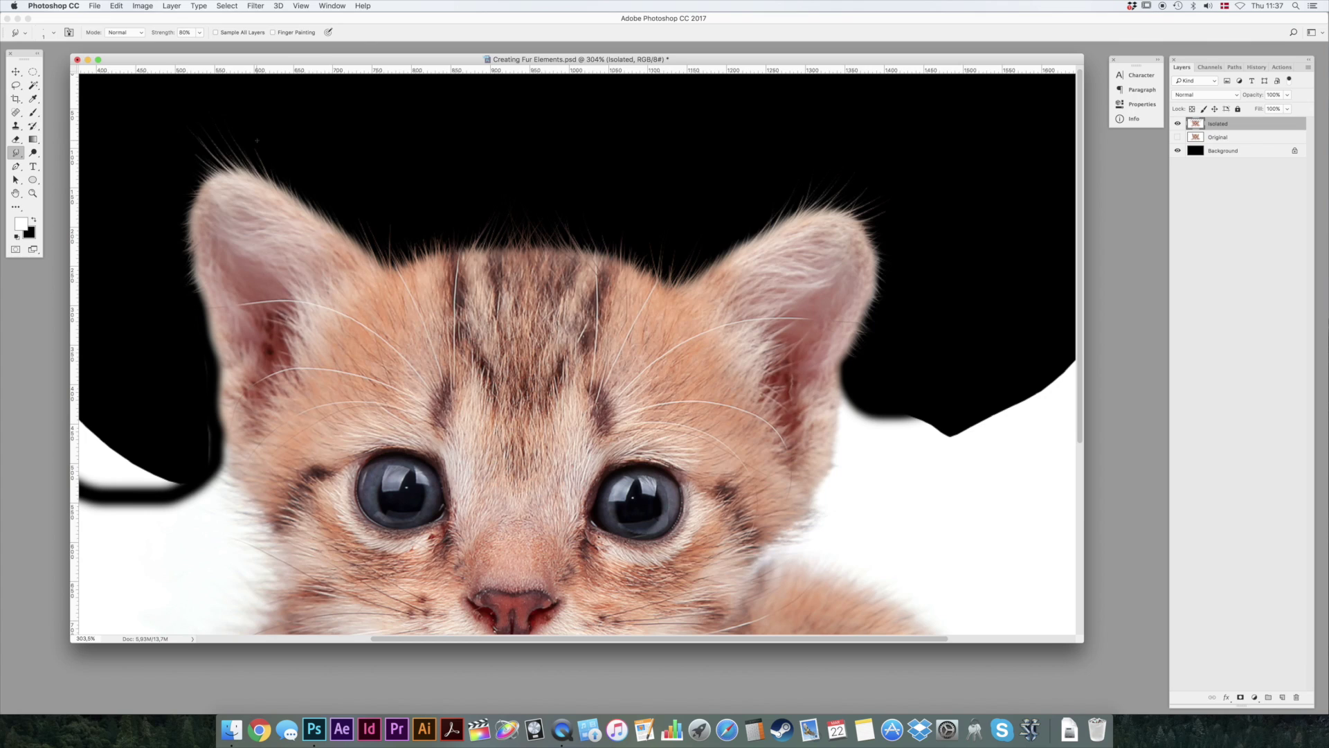
click(12, 153)
click(56, 151)
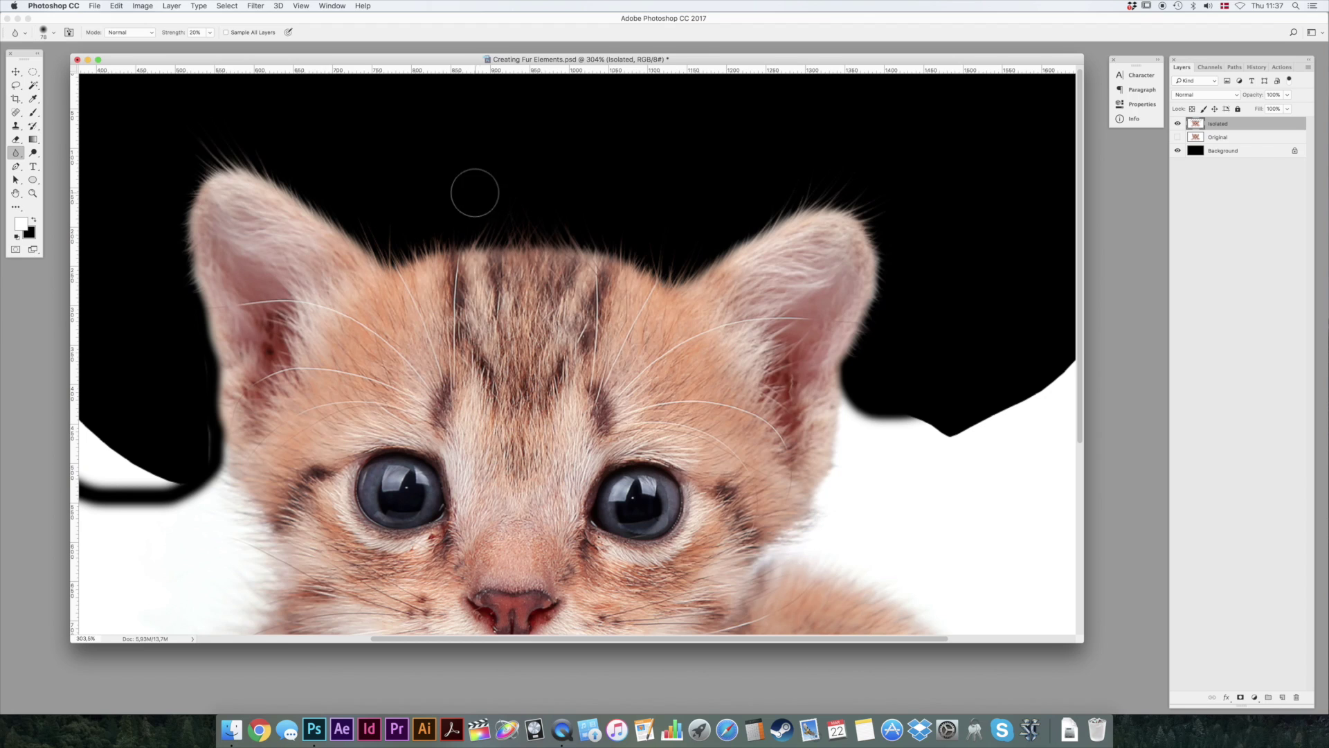
scroll(542, 264, down, 5)
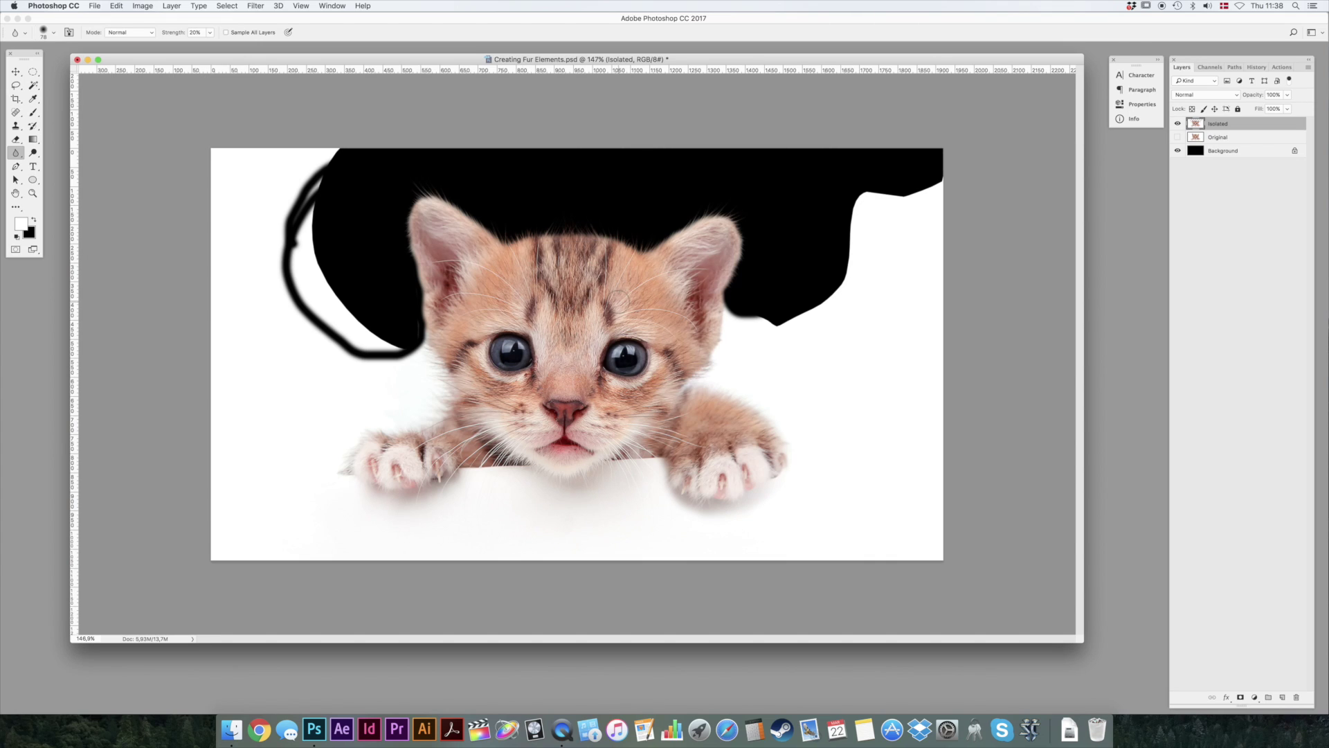
key(e)
mouse_move(739, 293)
mouse_down()
mouse_move(710, 361)
mouse_move(660, 419)
mouse_move(601, 470)
mouse_move(562, 479)
mouse_move(501, 449)
mouse_move(417, 326)
mouse_move(330, 368)
mouse_move(362, 536)
mouse_move(662, 571)
mouse_move(819, 297)
mouse_up()
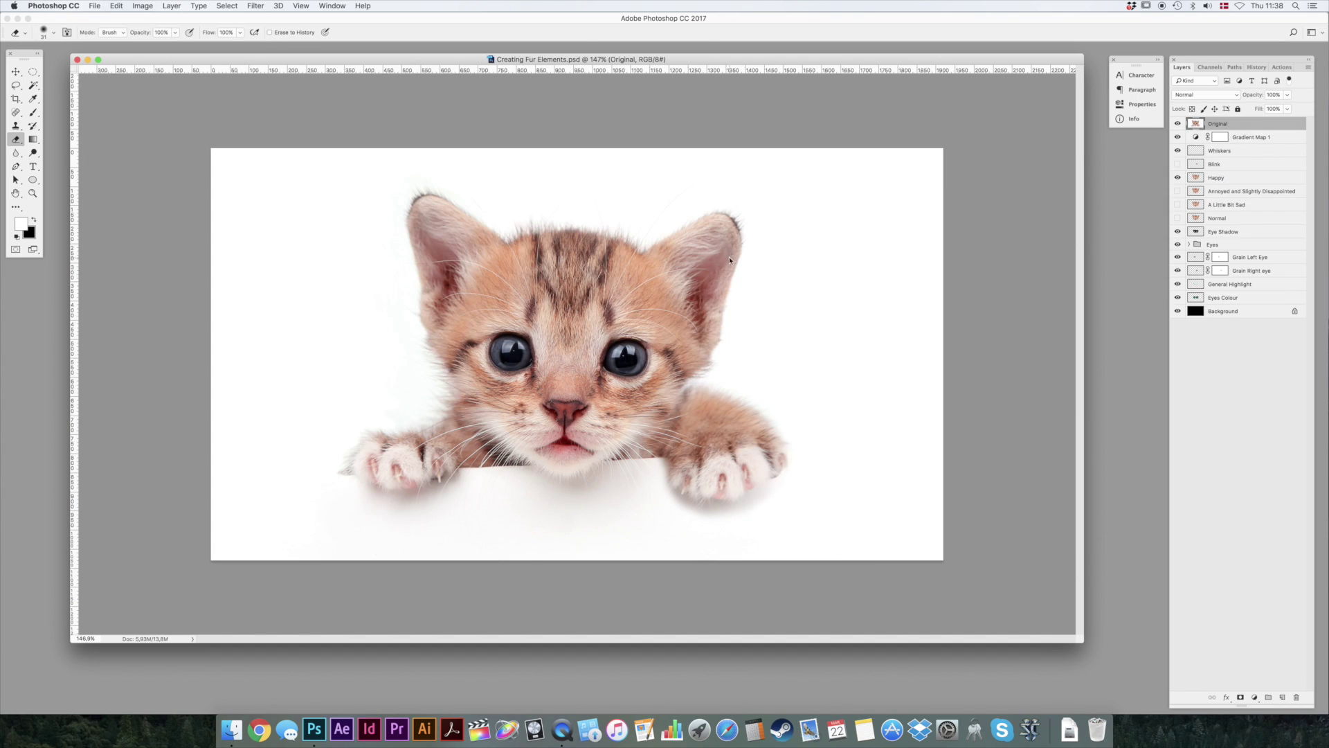
Hide the Original layer and select the Happy layer to examine the finished kitten's fur up close.
click(1178, 123)
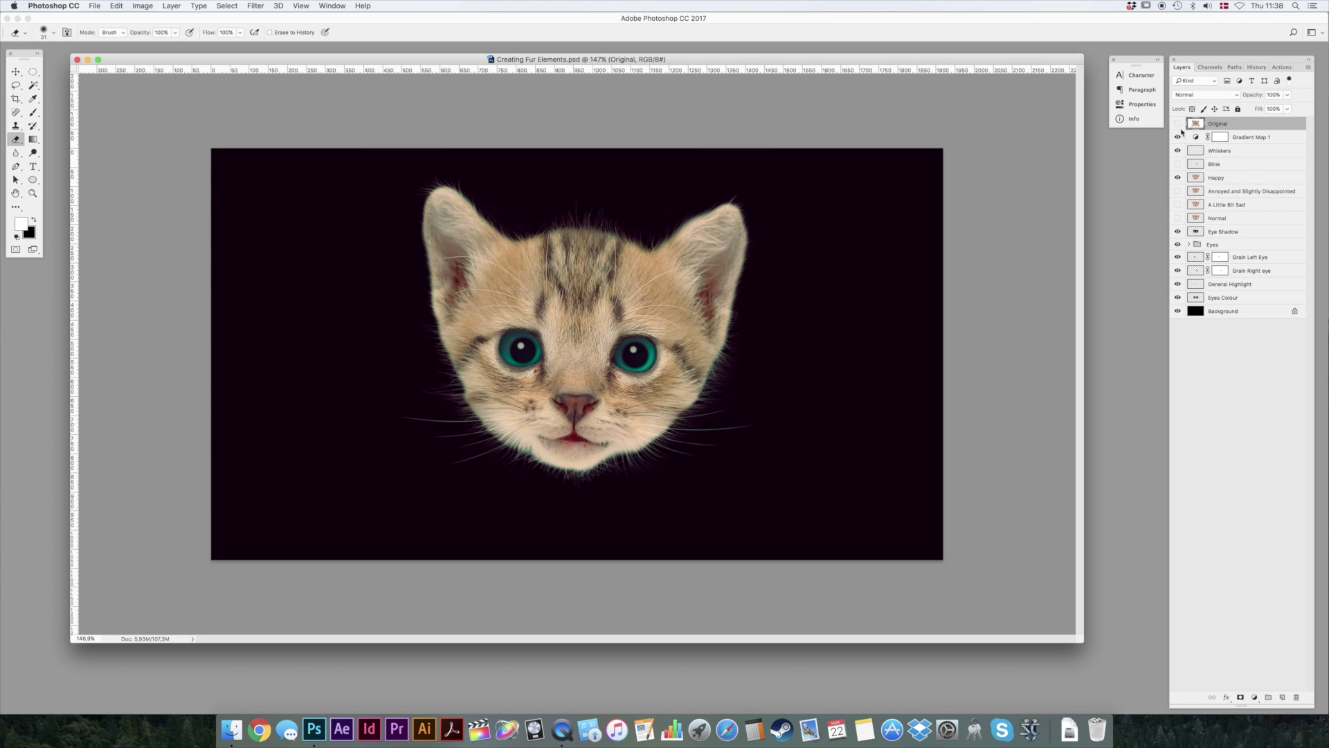
click(1250, 177)
scroll(587, 417, up, 5)
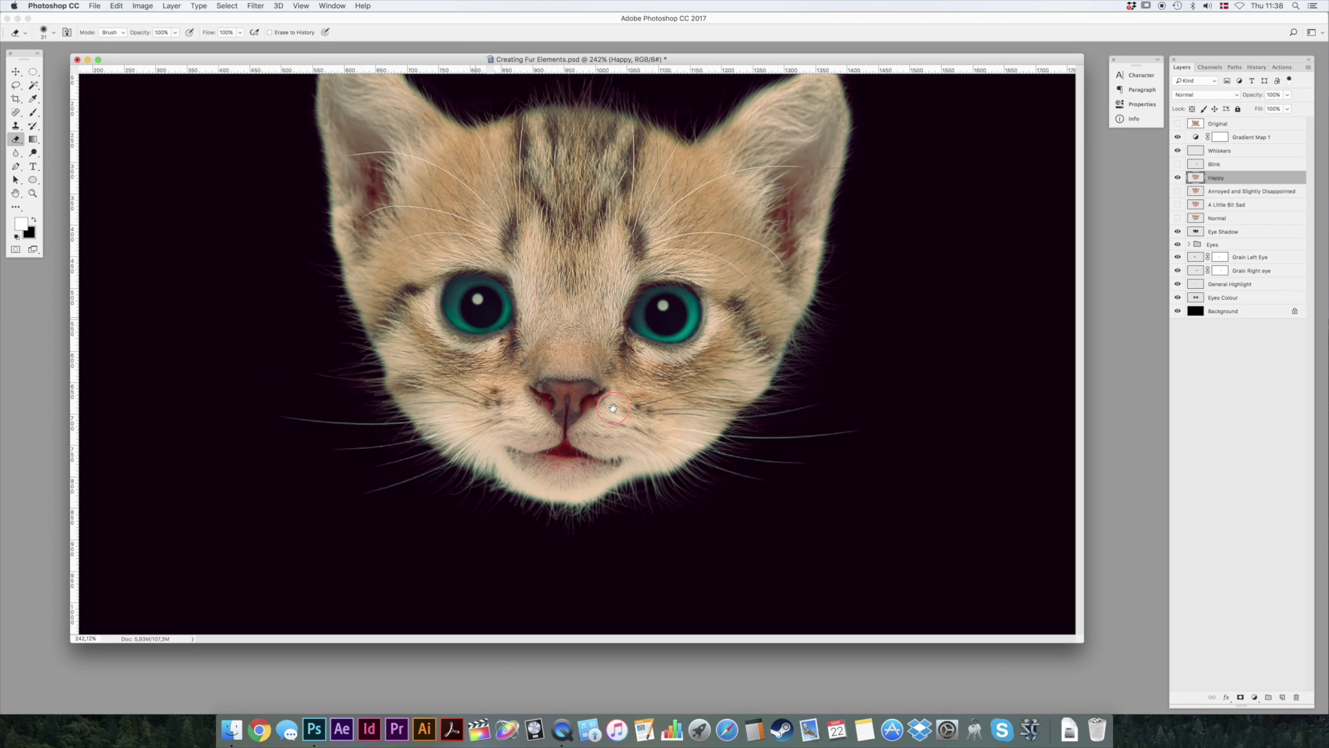
On the Whiskers layer, draw a thin curved whisker path with the Pen tool, from the right cheek out over the dark background.
click(1252, 154)
key(super+comma)
key(p)
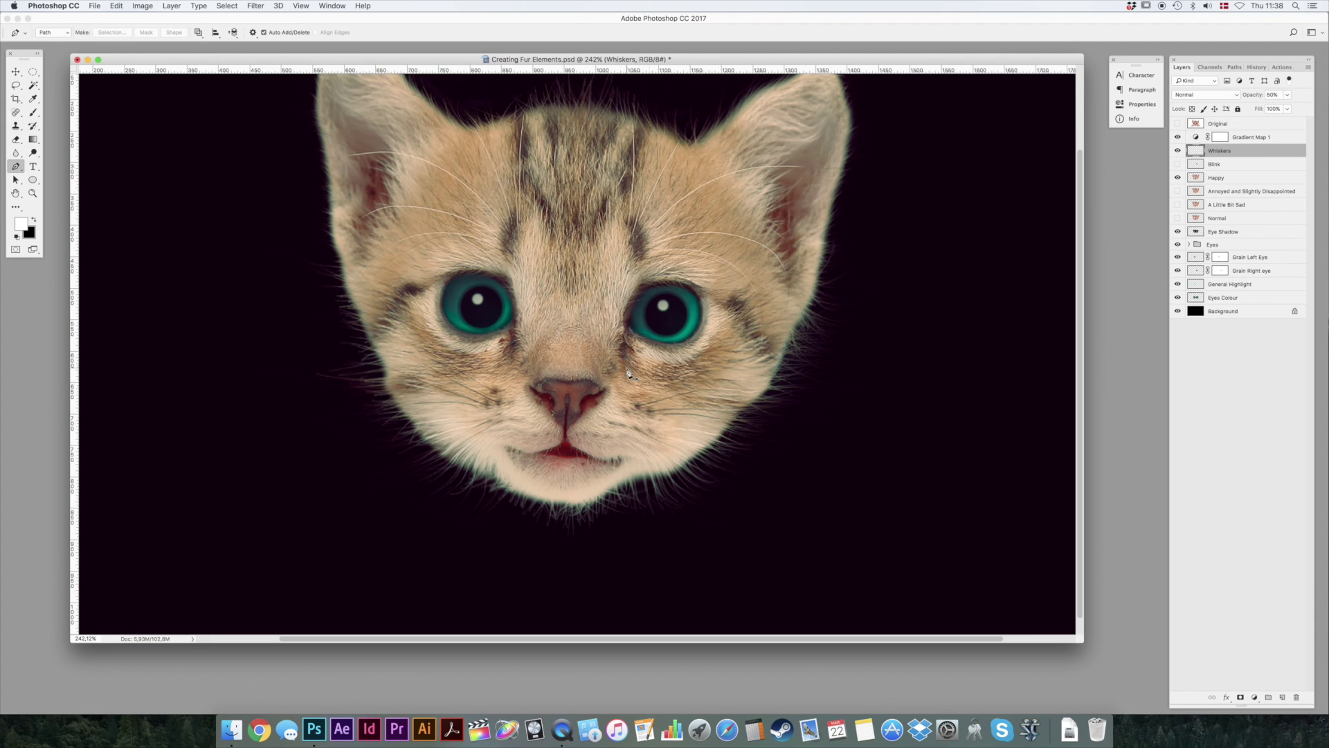
click(677, 411)
drag(924, 442, 1038, 435)
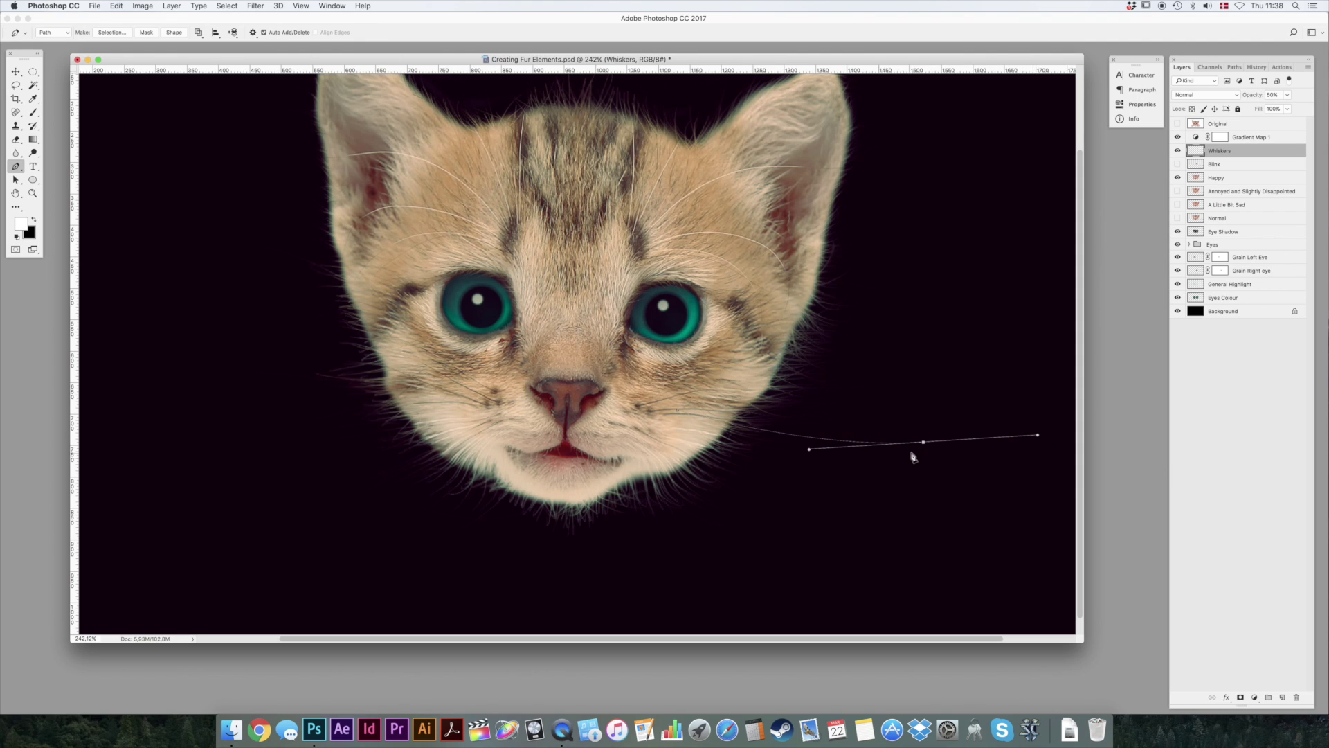
alt+click(924, 443)
drag(668, 408, 523, 357)
alt+click(669, 407)
drag(666, 406, 660, 405)
Load the whisker's work path as a selection and fill it with white on the Whiskers layer.
click(1234, 67)
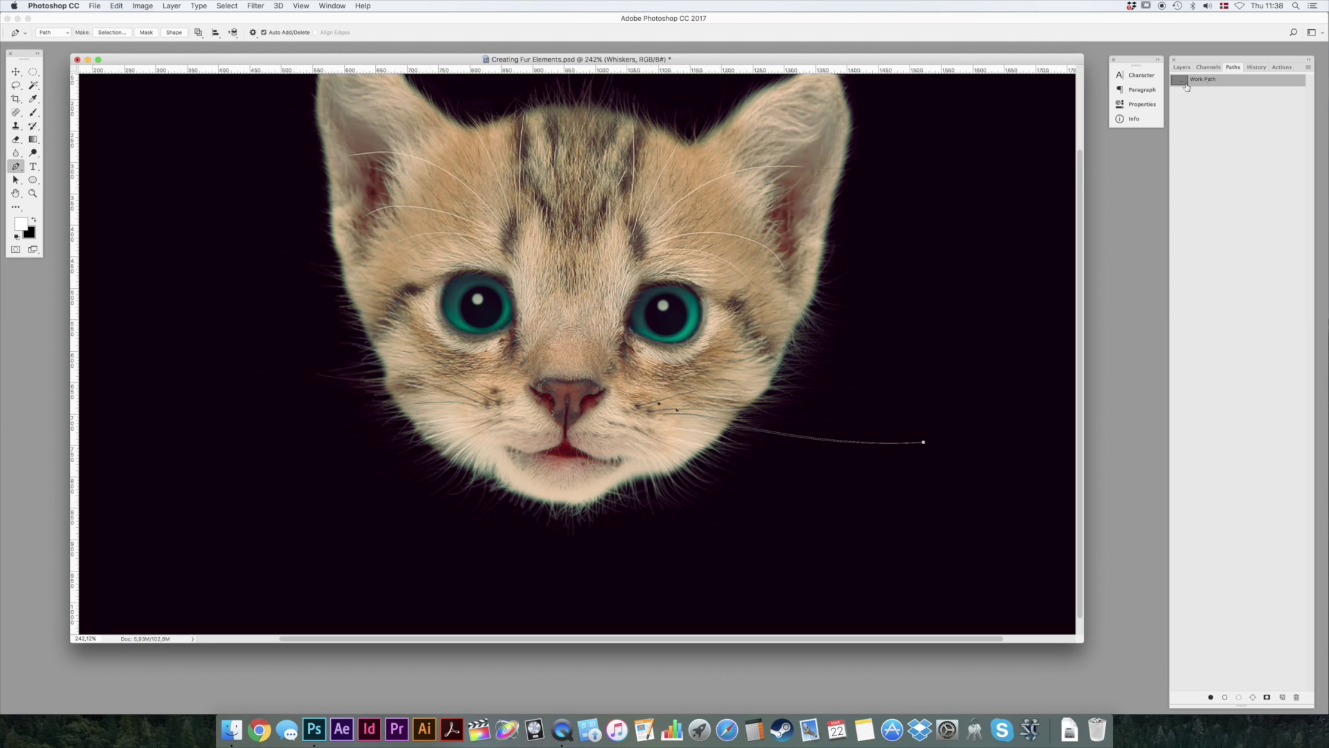
super+click(1181, 81)
click(1182, 67)
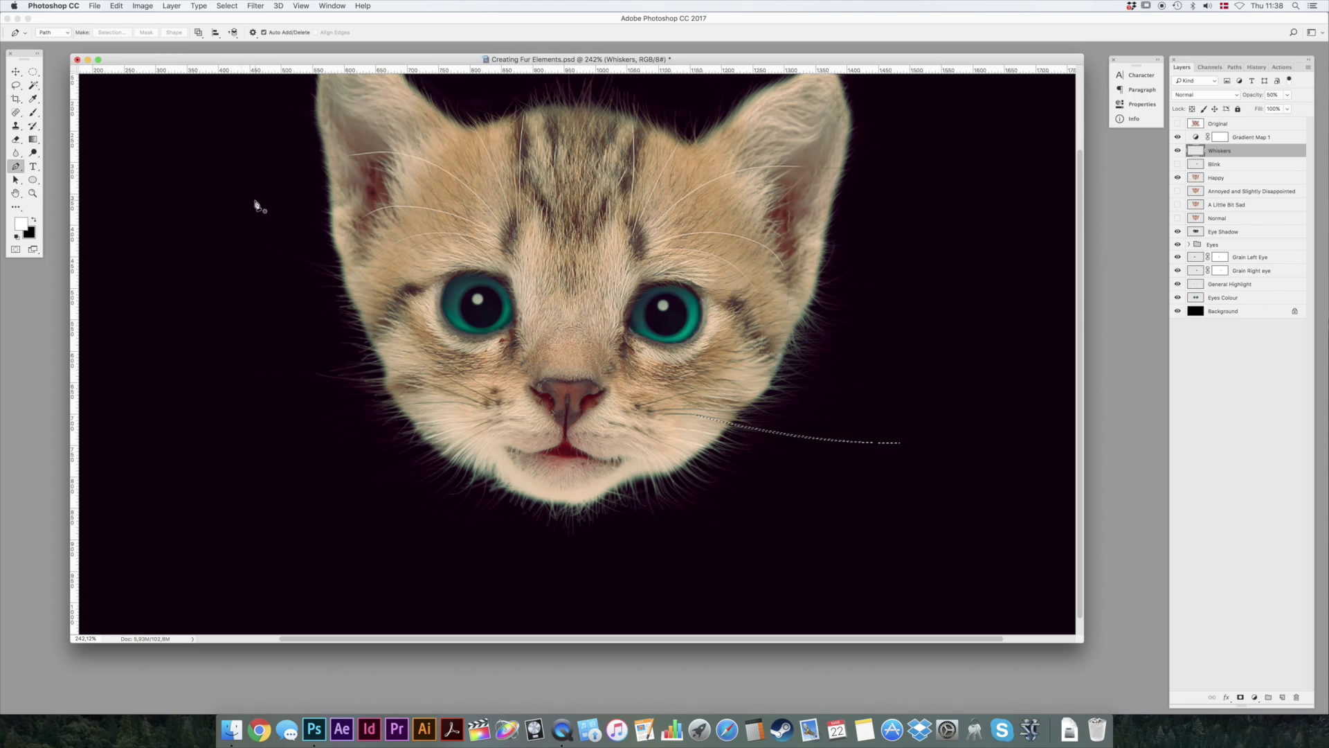
key(x)
click(33, 221)
click(33, 220)
click(33, 221)
Rotate the new whisker so its tip curves upward, and position it on the right cheek.
key(v)
drag(719, 433, 727, 438)
key(super+t)
drag(905, 288, 895, 271)
key(Return)
drag(817, 419, 811, 414)
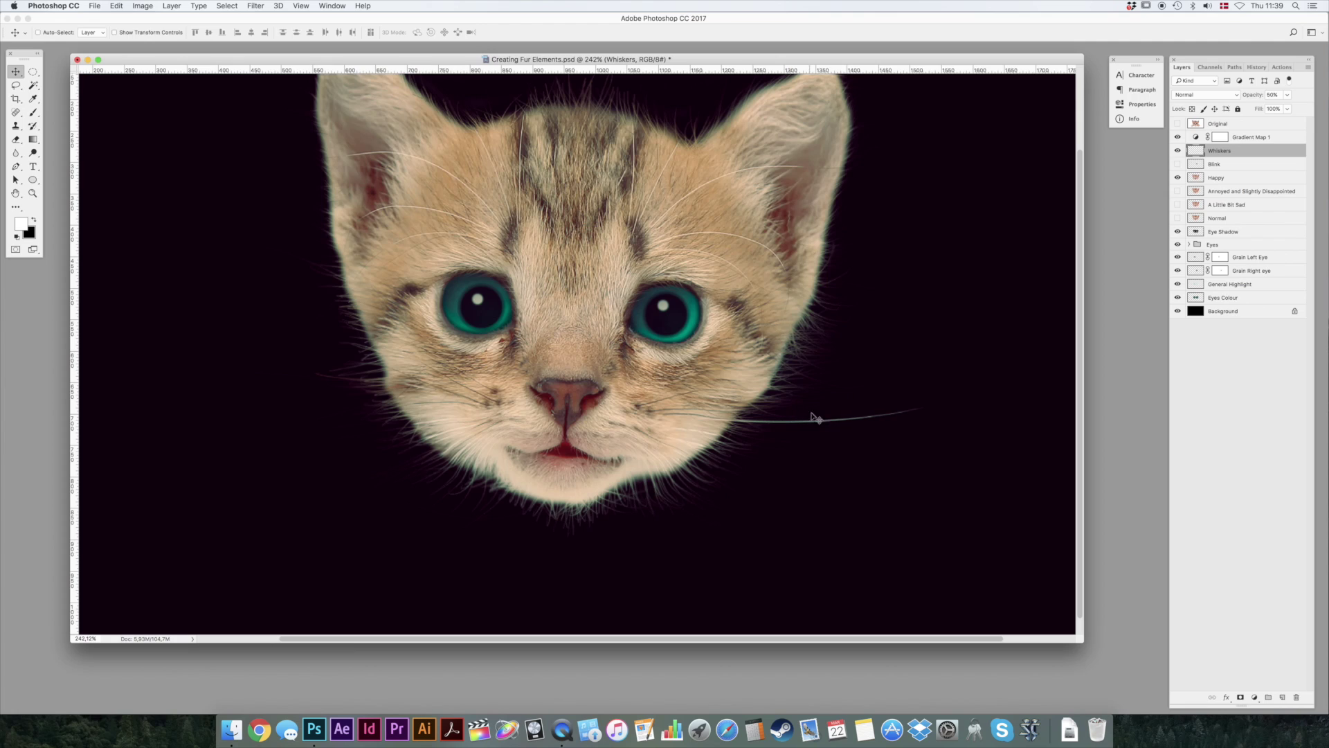
Set the Whiskers layer's opacity to 50% and rotate the first whisker slightly clockwise, by about 1.1°.
key(0)
key(5)
key(super+t)
drag(934, 264, 941, 264)
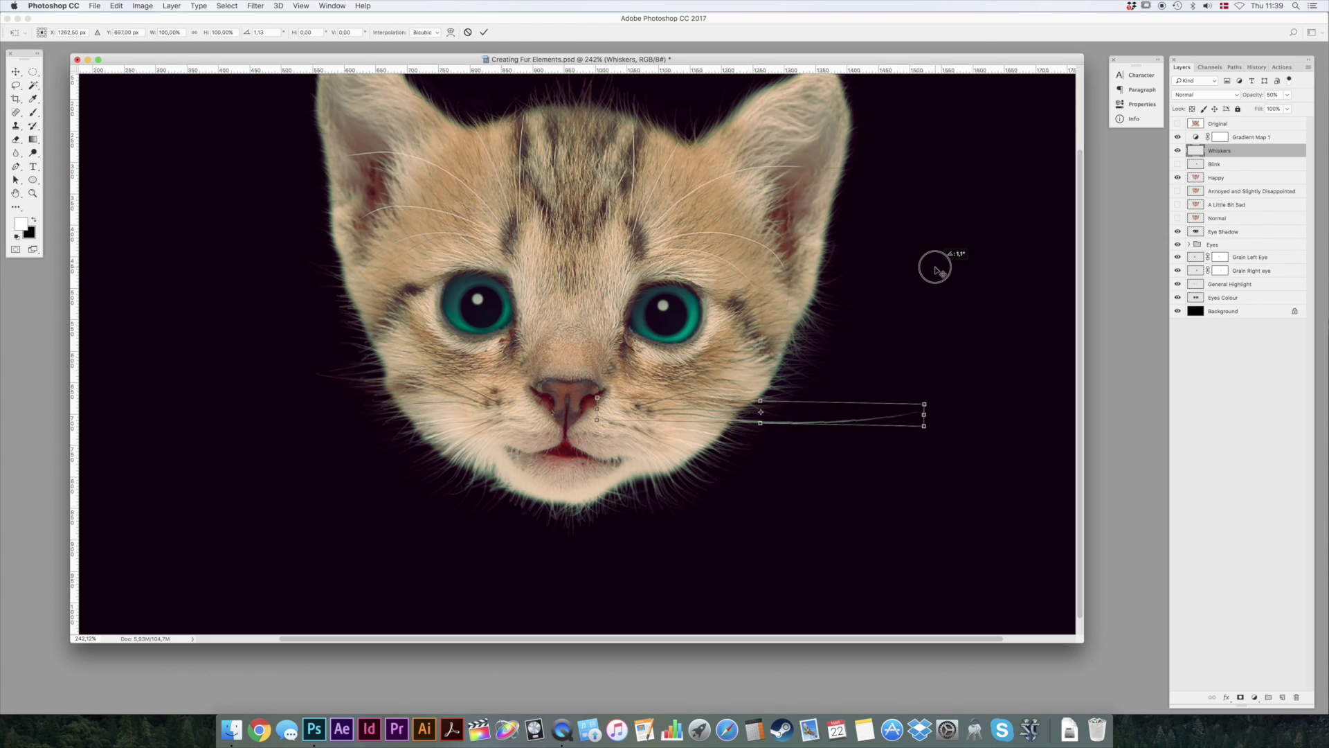
key(Return)
Lasso the whisker and place a copy just below it, scaled to about 78% and rotated about 7.8° clockwise.
key(l)
mouse_move(947, 342)
mouse_down()
mouse_move(940, 457)
mouse_move(734, 422)
mouse_up()
key(super+t)
drag(908, 290, 937, 302)
drag(903, 443, 869, 443)
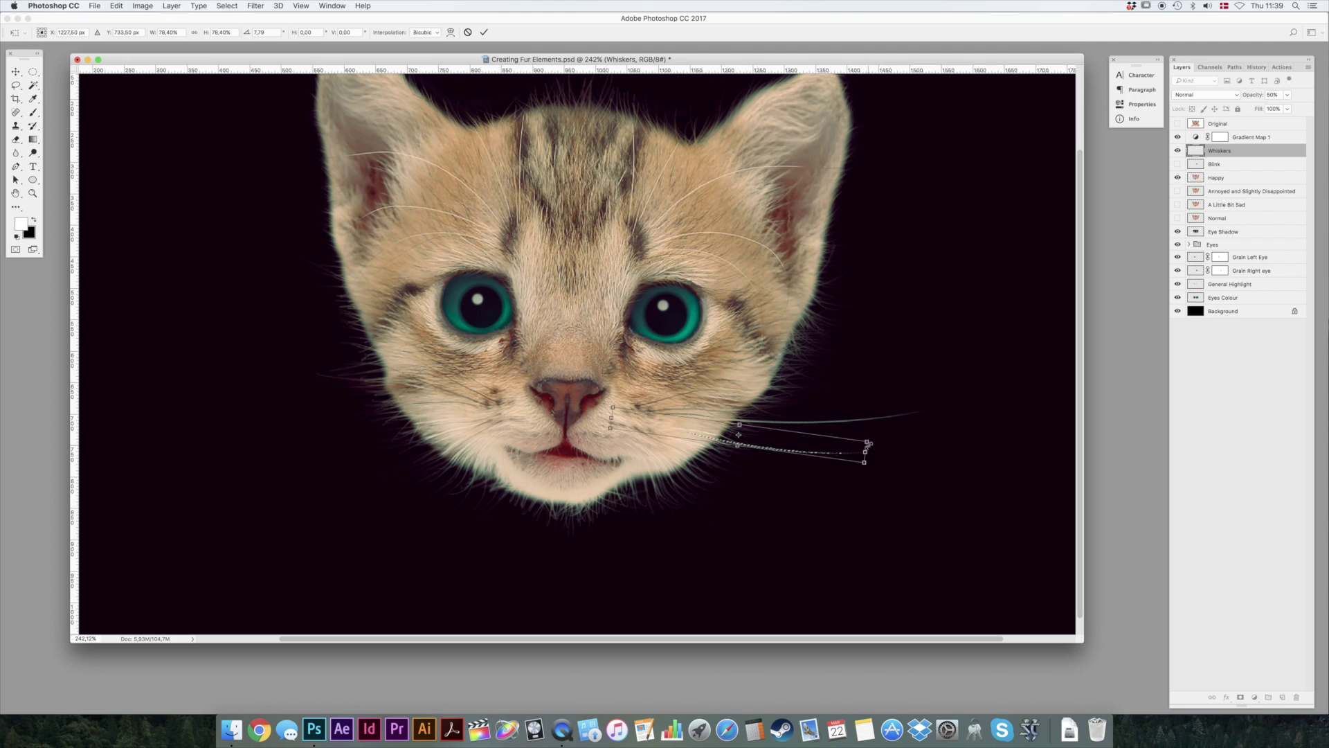
key(Return)
Add a third whisker copy below the second, rotate it further downward and adjust its length.
drag(758, 438, 745, 456)
key(super+t)
drag(940, 468, 928, 495)
drag(851, 433, 869, 433)
key(Return)
Copy a fourth whisker to the lower right cheek, angle it more steeply downward and fine-tune its position.
drag(734, 461, 714, 471)
key(super+t)
mouse_move(838, 401)
mouse_down()
mouse_move(779, 423)
mouse_move(835, 419)
mouse_up()
key(Return)
drag(705, 462, 708, 470)
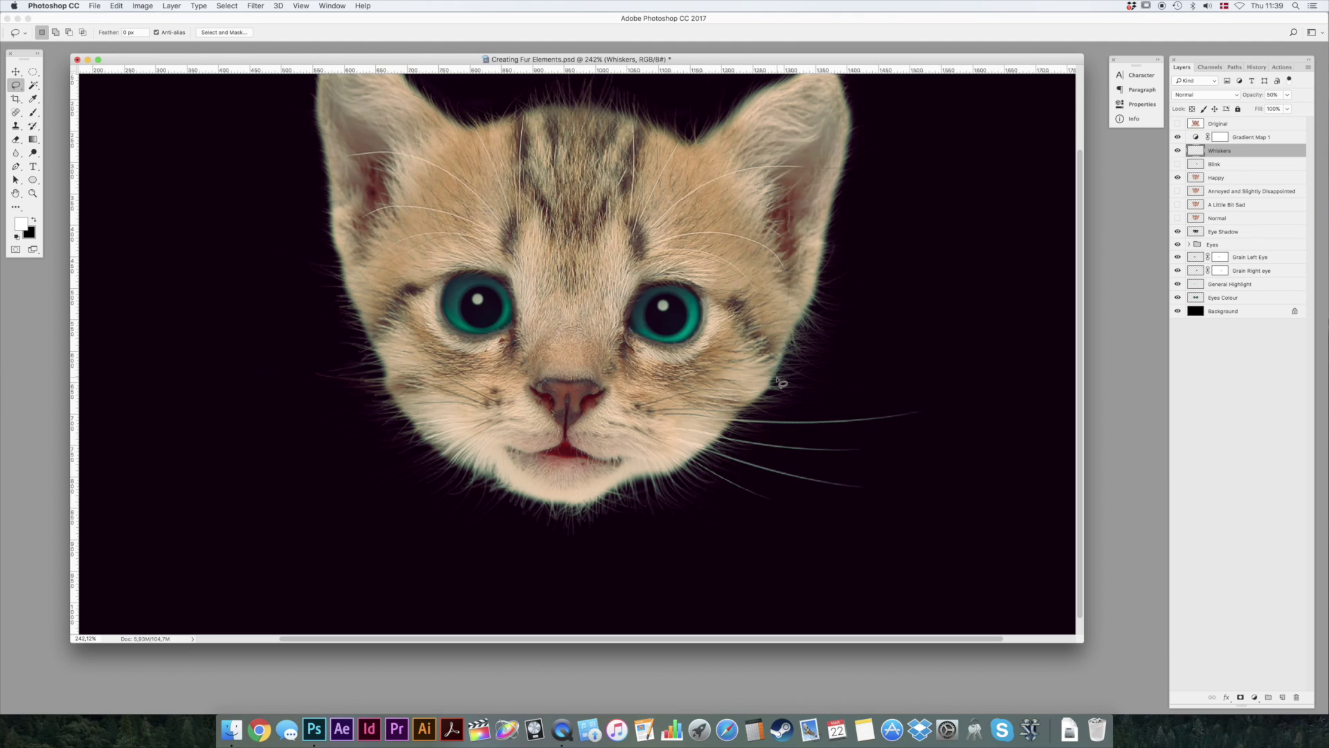
Select the uppermost whisker on the right cheek, shorten it with Free Transform and deselect it.
scroll(691, 334, down, 2)
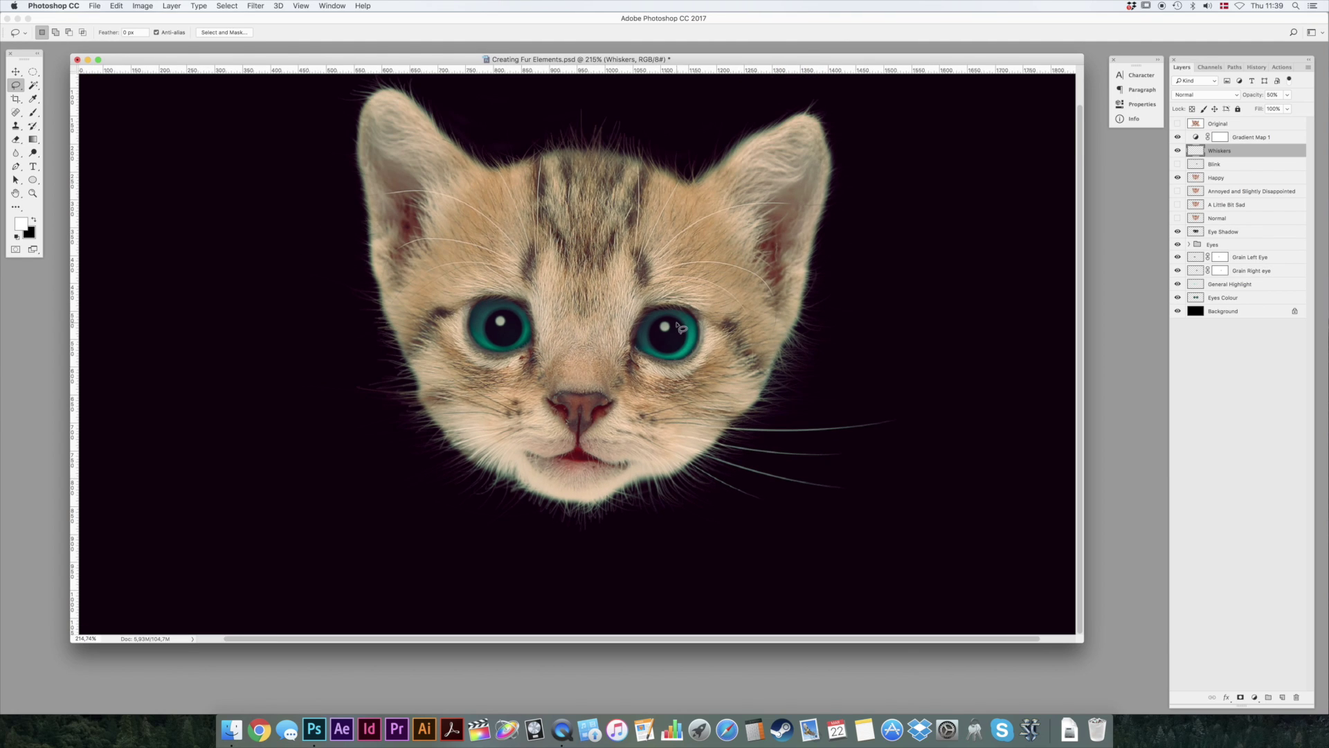
mouse_move(925, 399)
mouse_down()
mouse_move(641, 366)
mouse_move(577, 399)
mouse_move(667, 435)
mouse_move(845, 450)
mouse_move(925, 413)
mouse_move(885, 417)
mouse_up()
key(ctrl+t)
key(Return)
key(super+d)
Copy all four right-cheek whiskers to the left side, flip the copy horizontally and position it on the left cheek.
mouse_move(868, 356)
mouse_down()
mouse_move(977, 502)
mouse_move(871, 357)
mouse_up()
drag(781, 437, 451, 461)
key(super+t)
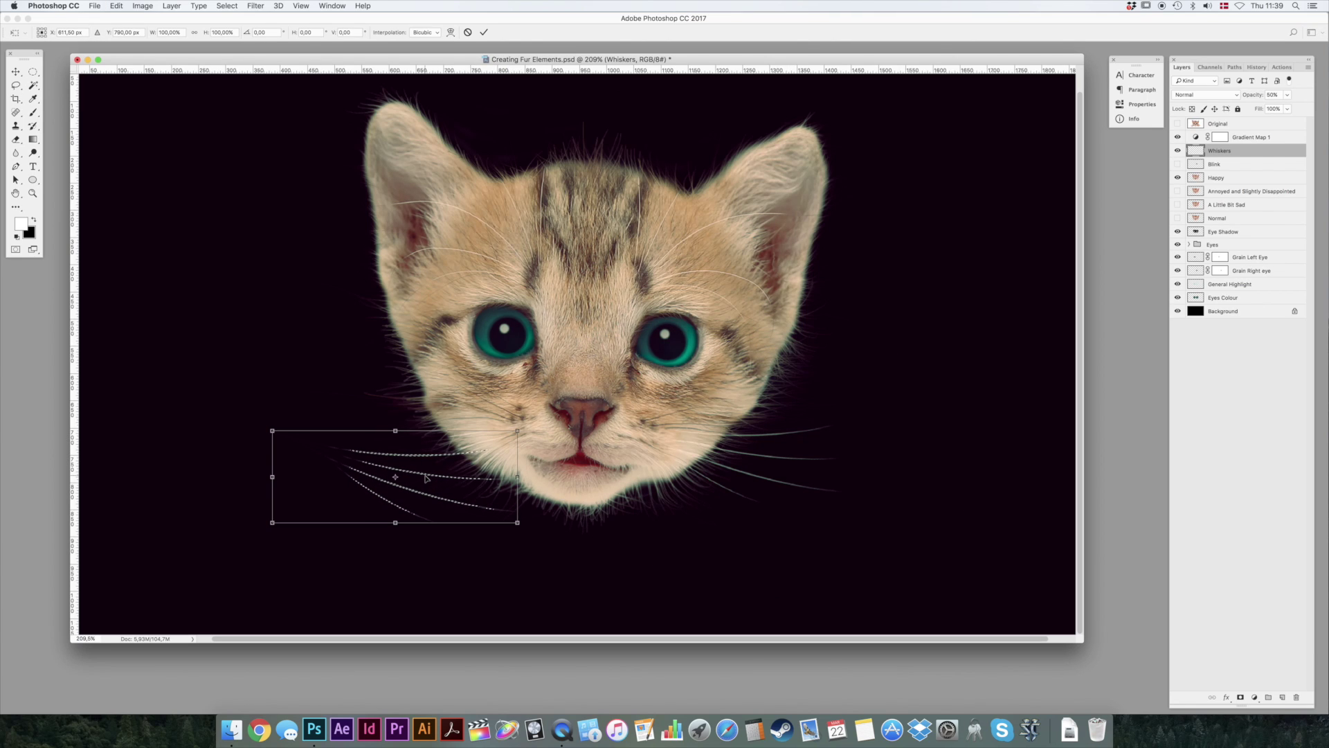
right_click(426, 473)
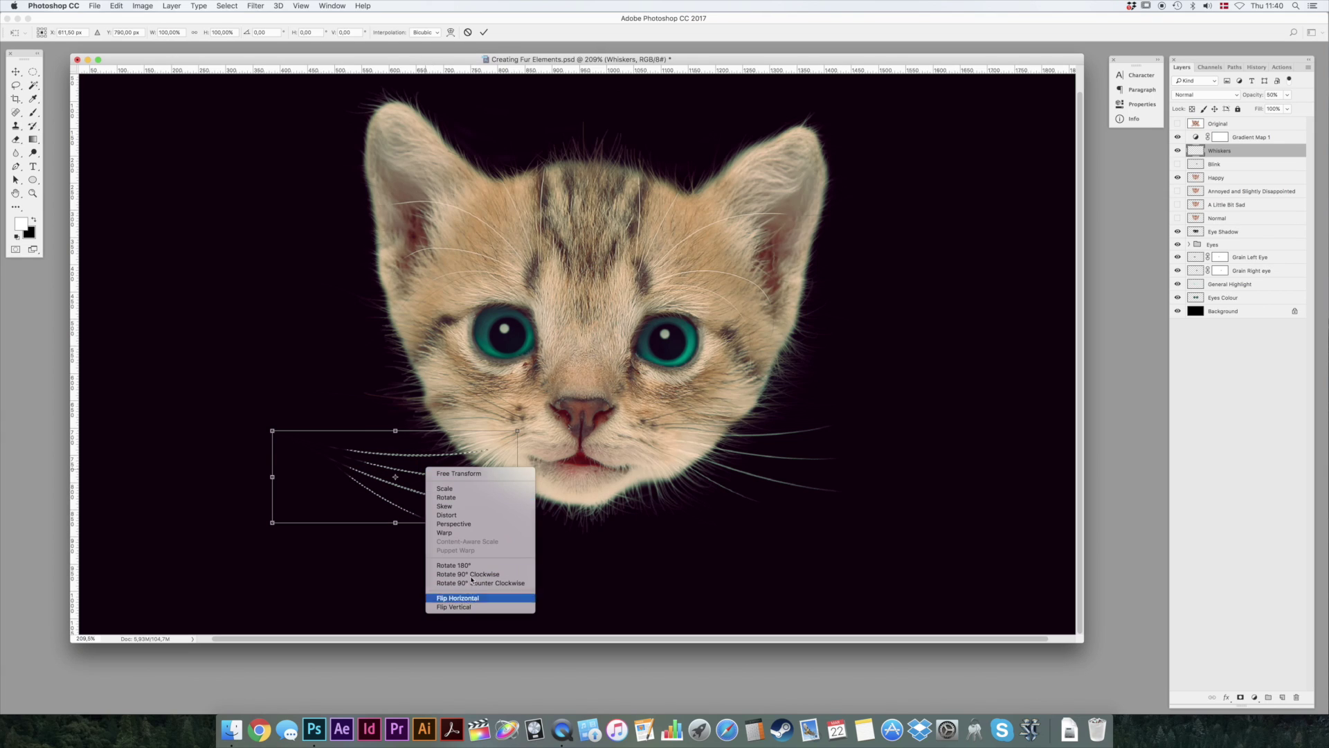
click(464, 598)
key(Return)
mouse_move(429, 477)
mouse_down()
mouse_move(433, 424)
mouse_move(489, 437)
mouse_move(430, 458)
mouse_move(489, 459)
mouse_move(418, 476)
mouse_move(411, 408)
mouse_up()
key(super+d)
Rotate the copied whiskers on the left cheek with Free Transform, nudge them into place and deselect.
key(super+t)
drag(482, 363, 521, 392)
key(Return)
drag(431, 404, 423, 407)
key(super+d)
Select a single whisker on the left cheek, adjust its angle and position, and deselect it.
mouse_move(382, 456)
mouse_down()
mouse_move(534, 432)
mouse_move(461, 453)
mouse_up()
key(ctrl+t)
drag(318, 484, 339, 479)
key(Return)
mouse_move(392, 309)
mouse_down()
mouse_move(266, 449)
mouse_move(478, 491)
mouse_up()
key(super+d)
Lasso another left-cheek whisker and shift it slightly so the left side differs from the right.
mouse_move(388, 297)
mouse_down()
mouse_move(249, 326)
mouse_move(497, 506)
mouse_move(532, 376)
mouse_up()
drag(478, 435, 481, 451)
key(super+d)
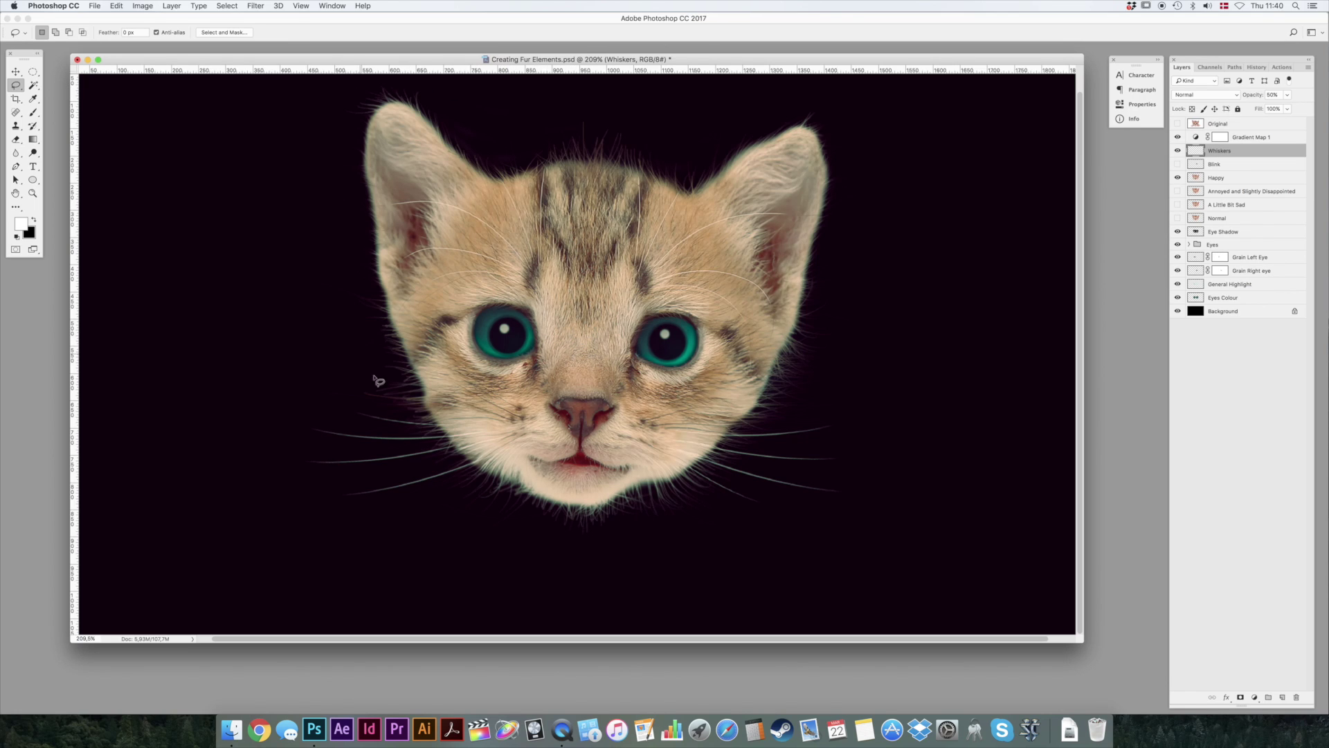
key(r)
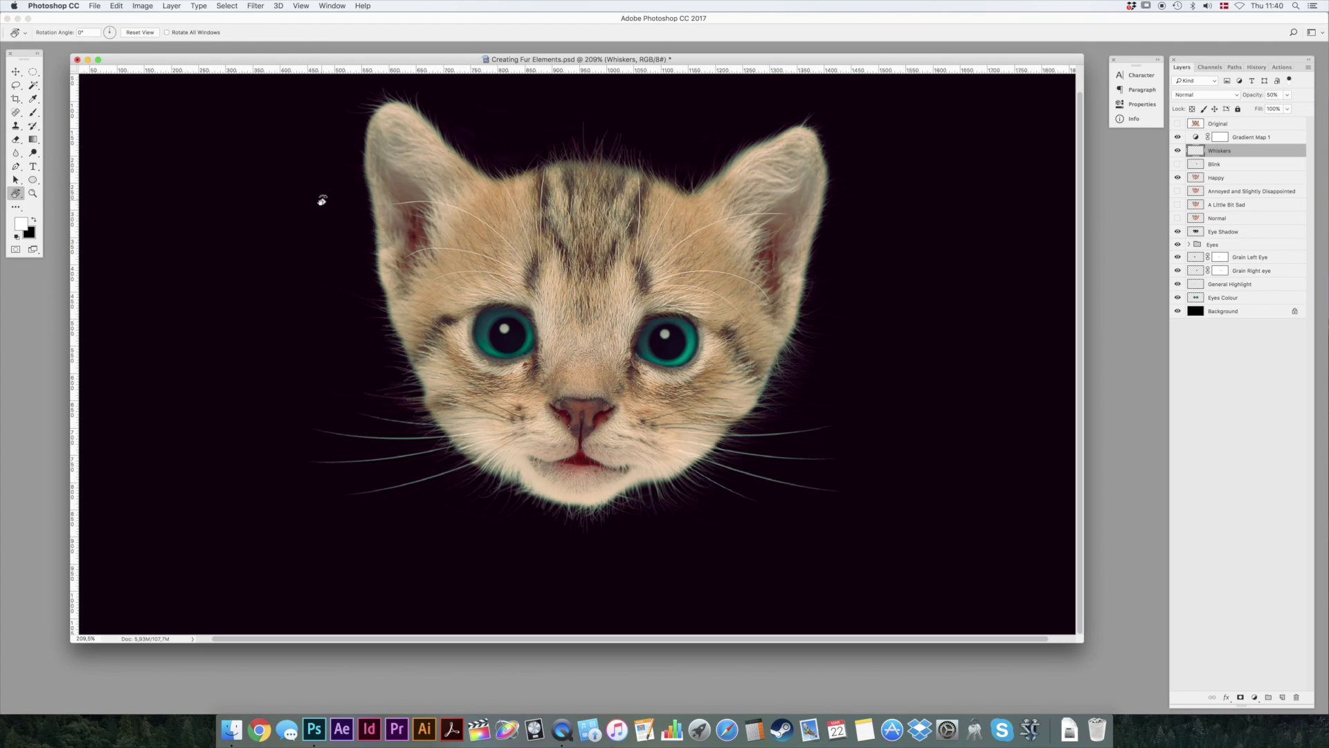
key(e)
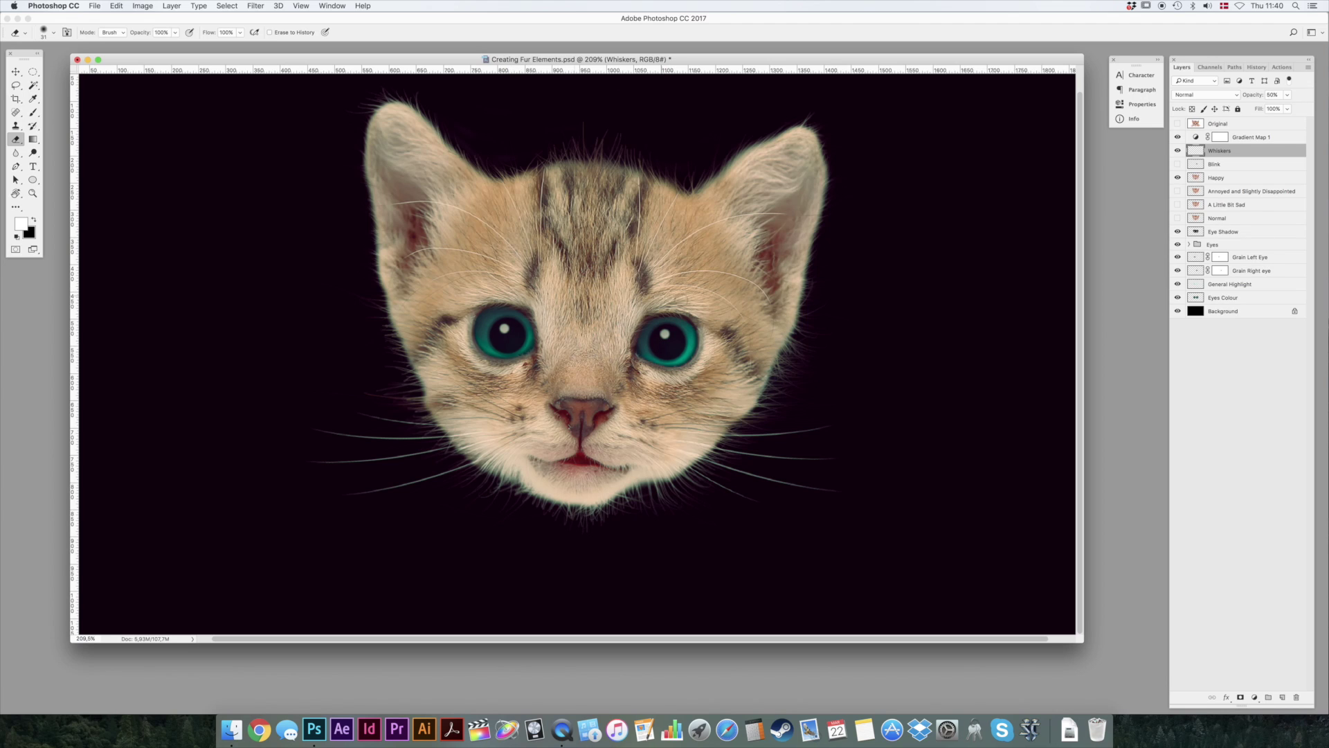
key(p)
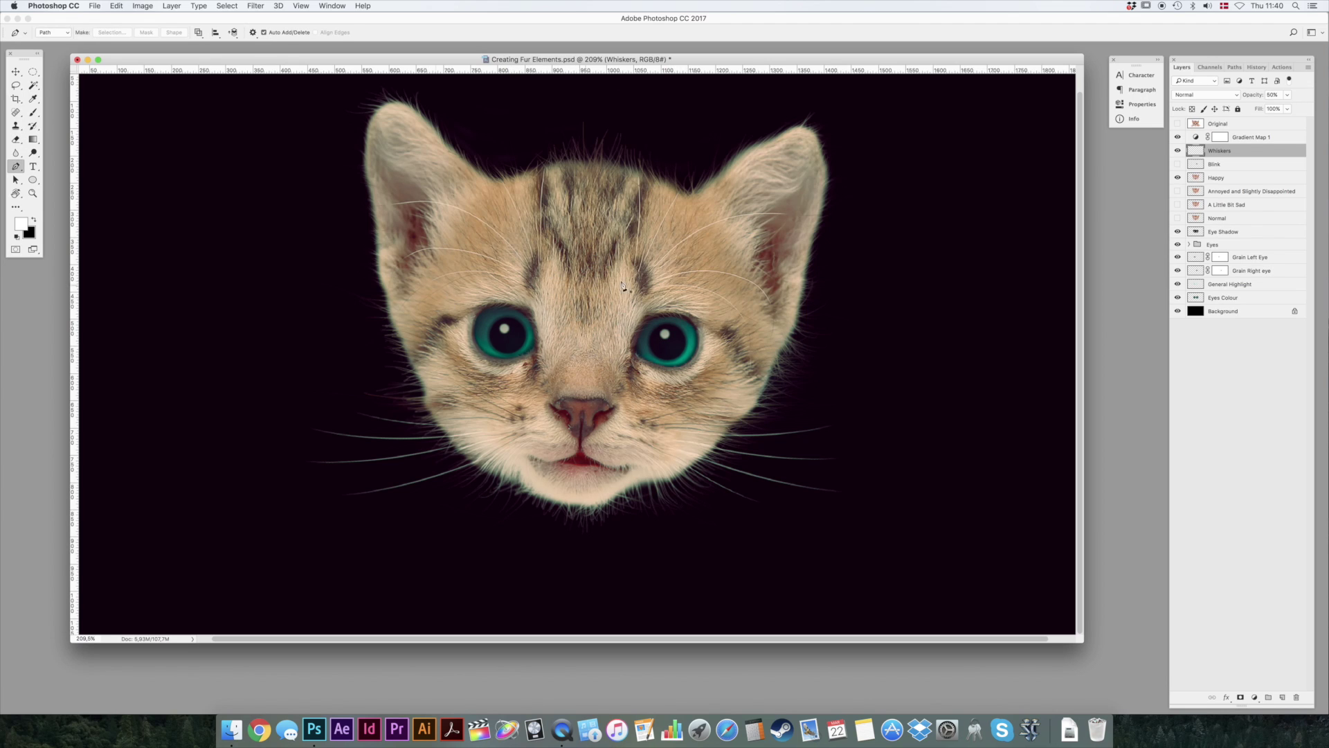